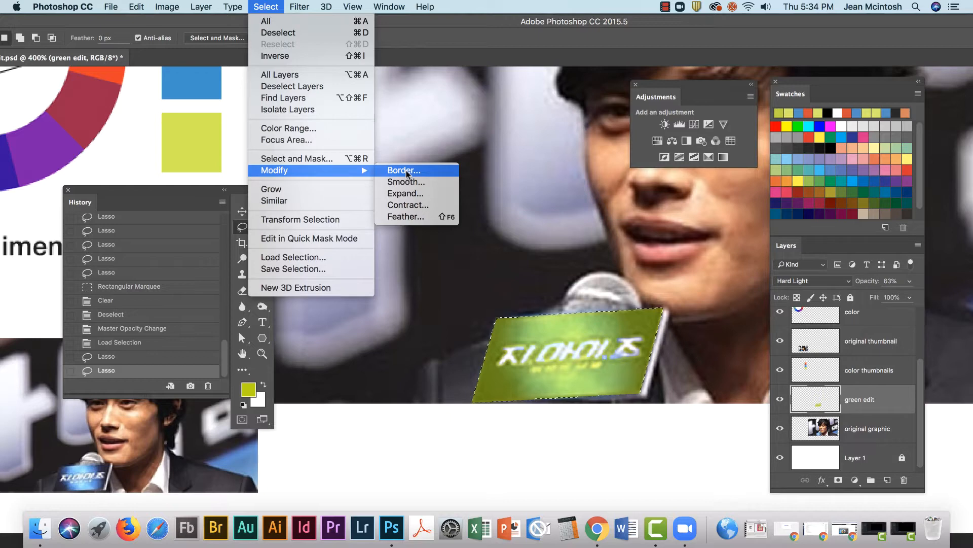
# Convert the selection around the green sign into a border selection 2 pixels wide
pyautogui.click(406, 170)
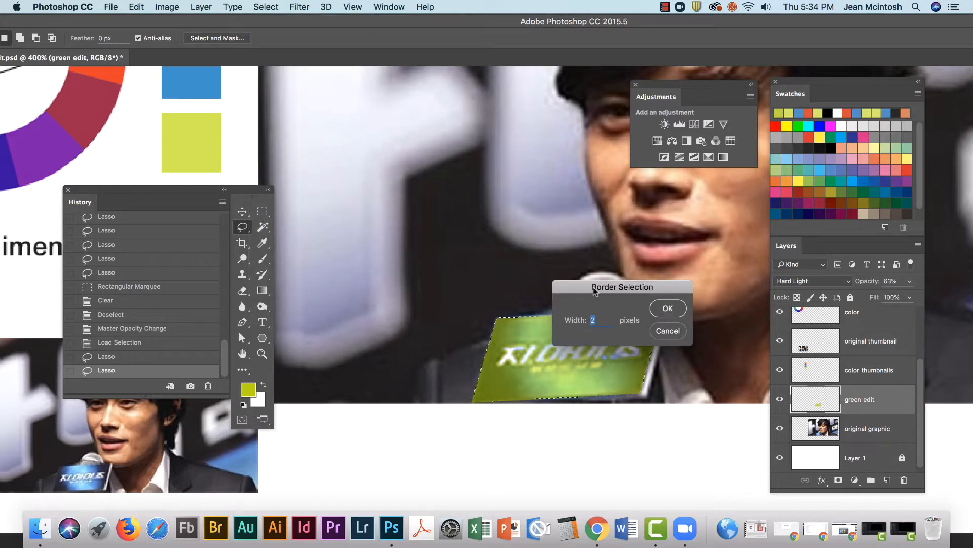
pyautogui.moveTo(594, 291); pyautogui.dragTo(470, 194)
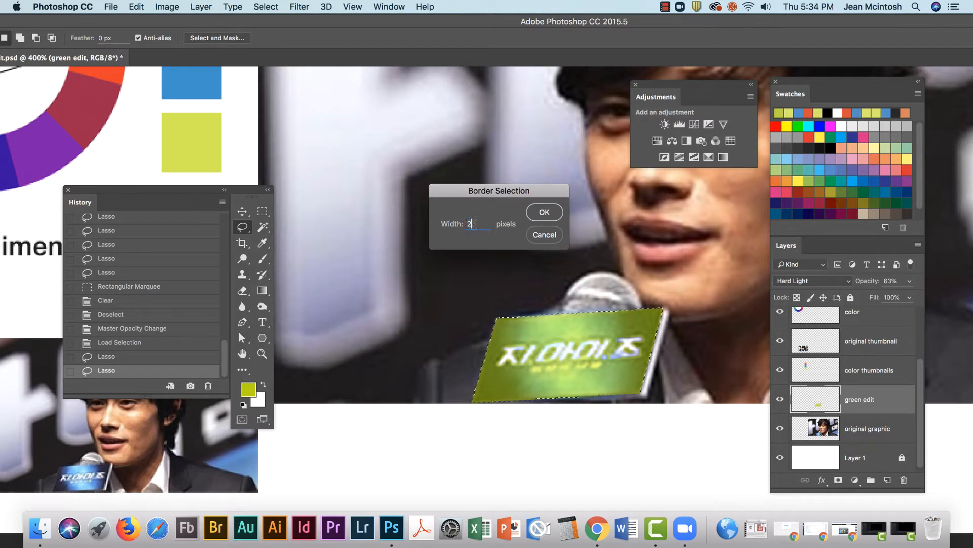
pyautogui.click(541, 216)
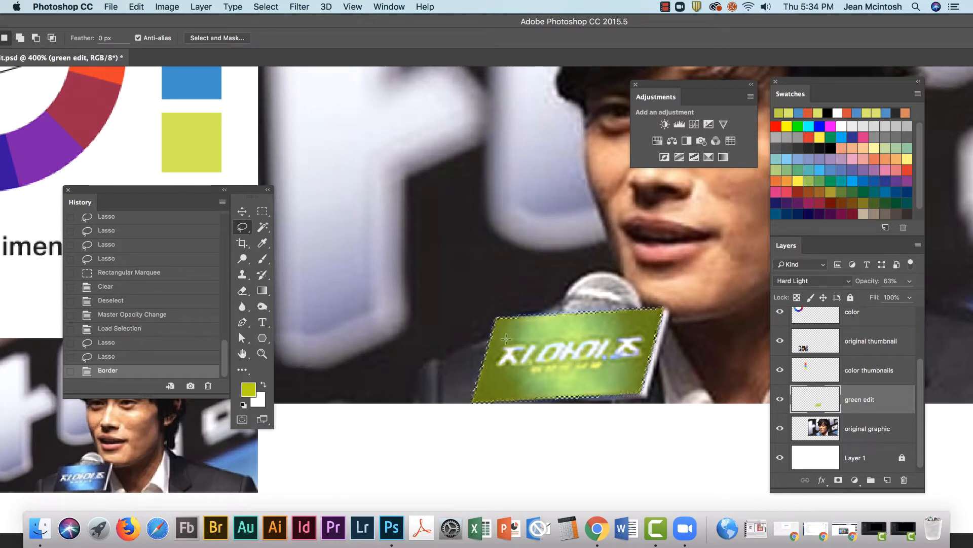
# Open the Gaussian Blur filter for the border selection and frame the green sign's upper edge in its preview at 400%
pyautogui.press('super+equal')
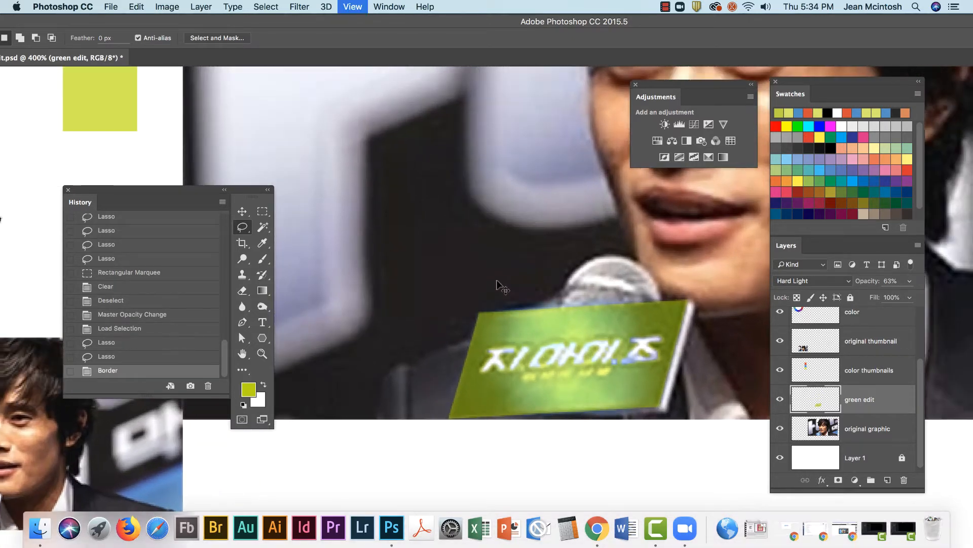
pyautogui.press('super+equal')
pyautogui.press('super+equal')
pyautogui.press('super+equal')
pyautogui.press('super+equal')
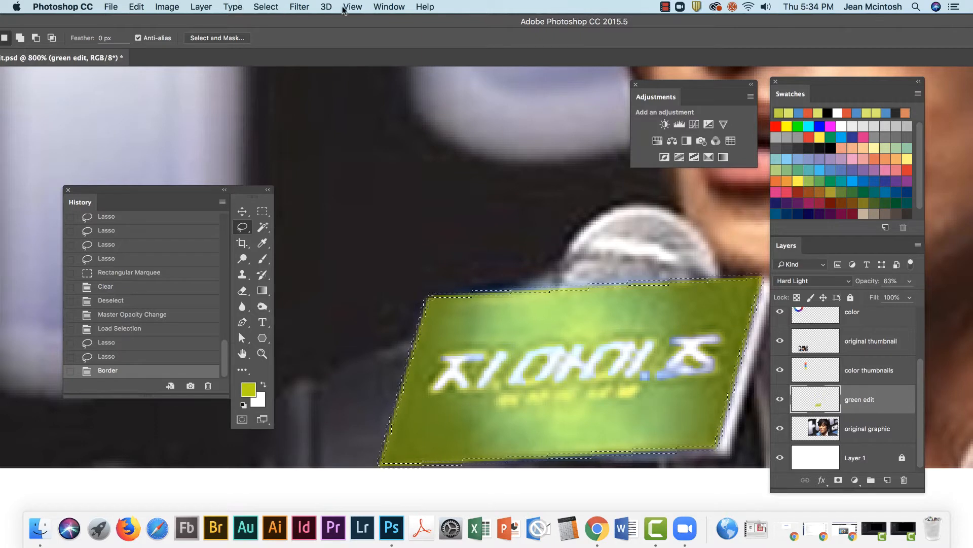
pyautogui.click(300, 7)
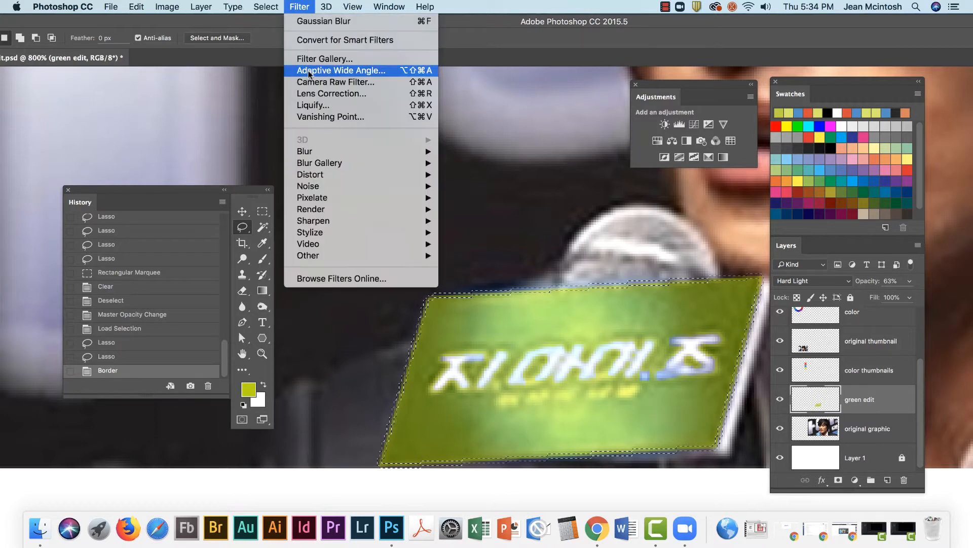
pyautogui.moveTo(319, 152)
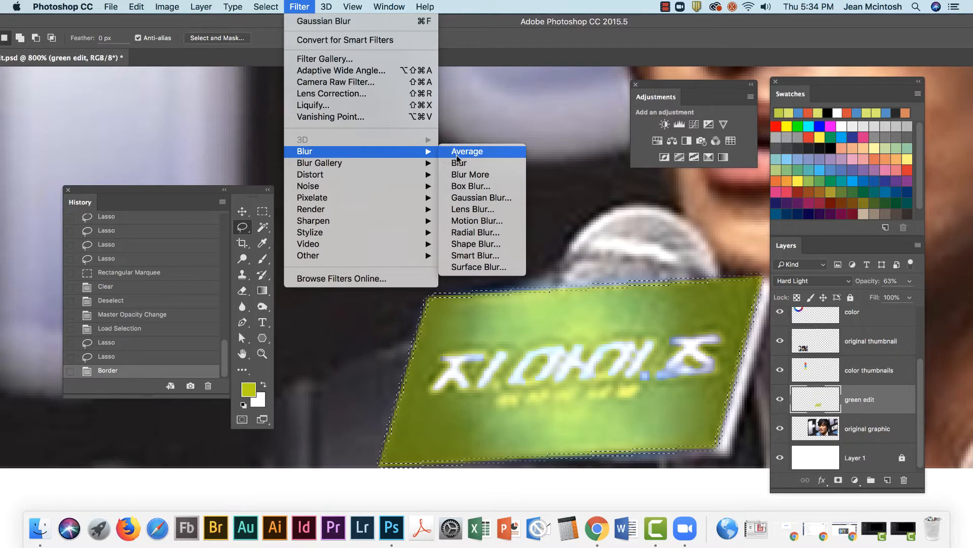
pyautogui.click(471, 201)
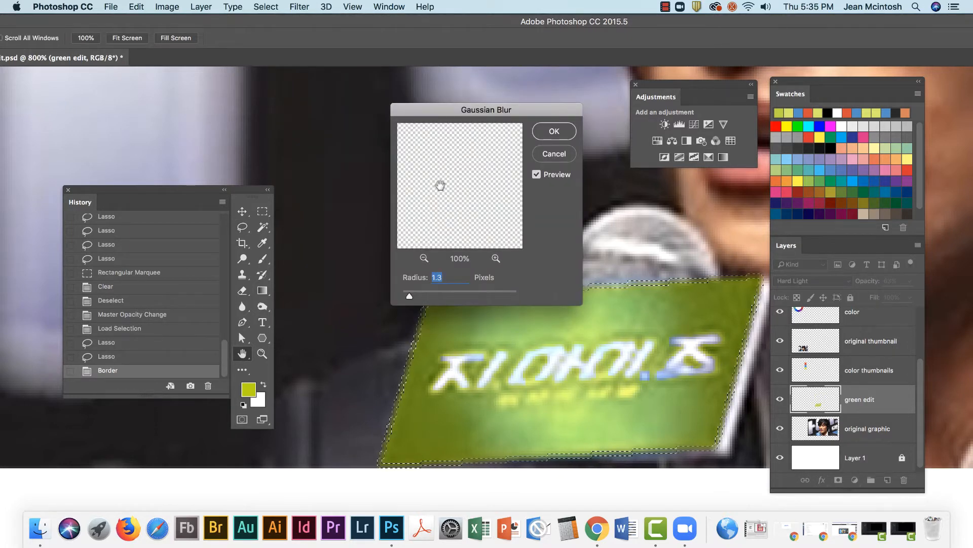
pyautogui.moveTo(475, 111); pyautogui.dragTo(432, 104)
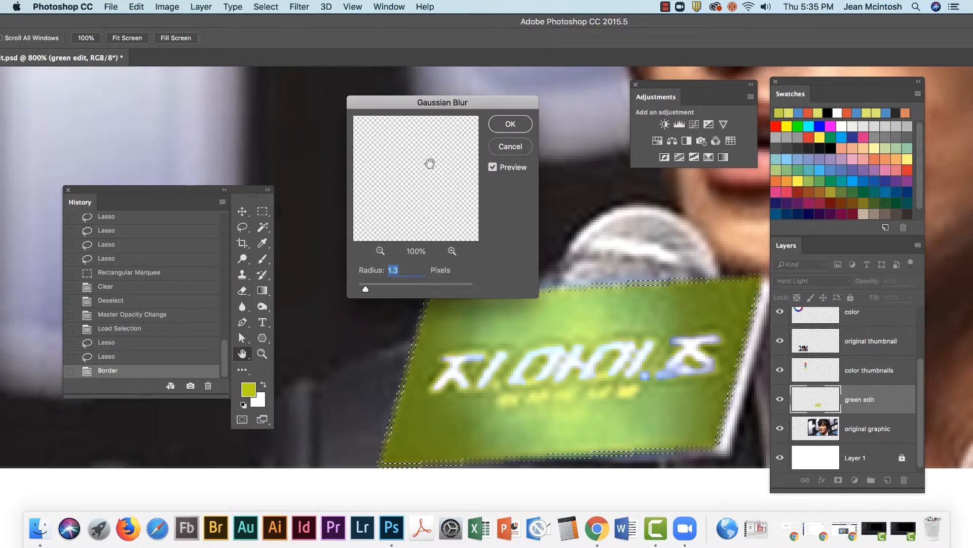
pyautogui.click(379, 251)
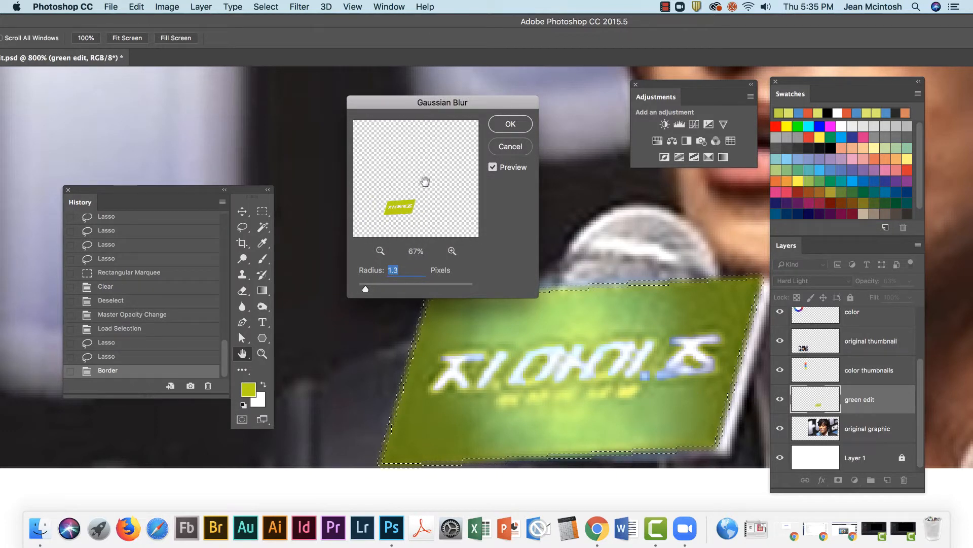
pyautogui.click(452, 251)
pyautogui.click(451, 251)
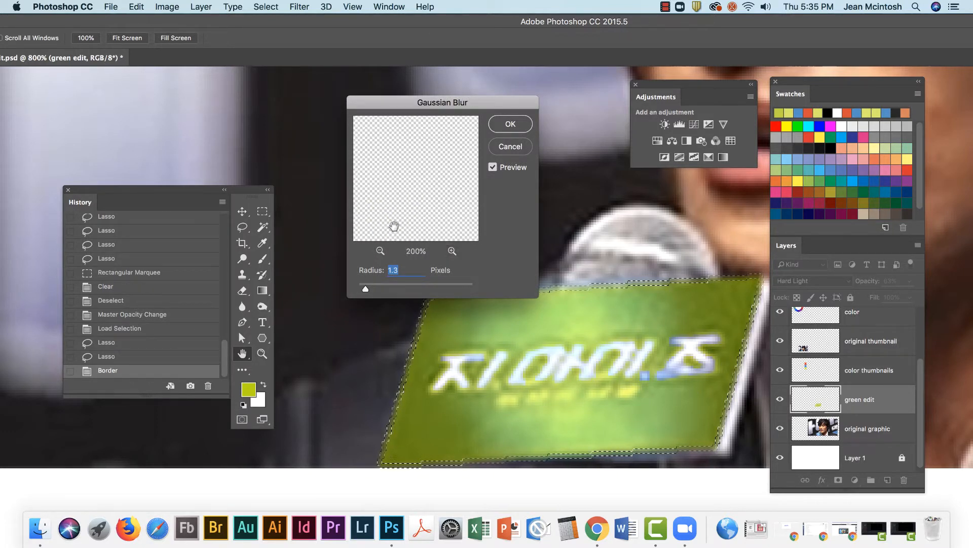
pyautogui.moveTo(394, 226); pyautogui.dragTo(434, 157)
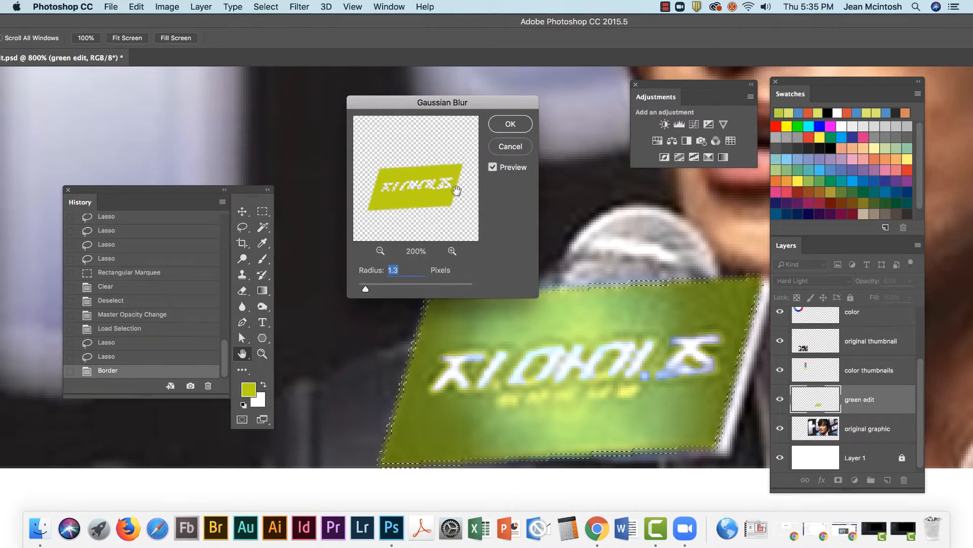
pyautogui.click(452, 251)
pyautogui.moveTo(427, 167); pyautogui.dragTo(434, 175)
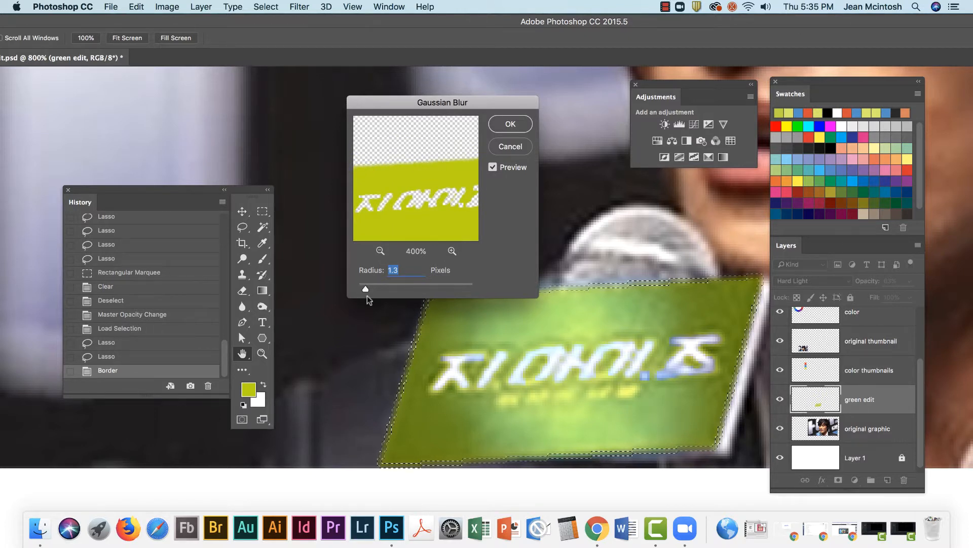
# Set the Gaussian Blur radius to 1.5 pixels and apply it to the green sign's edges
pyautogui.moveTo(365, 286); pyautogui.dragTo(441, 285)
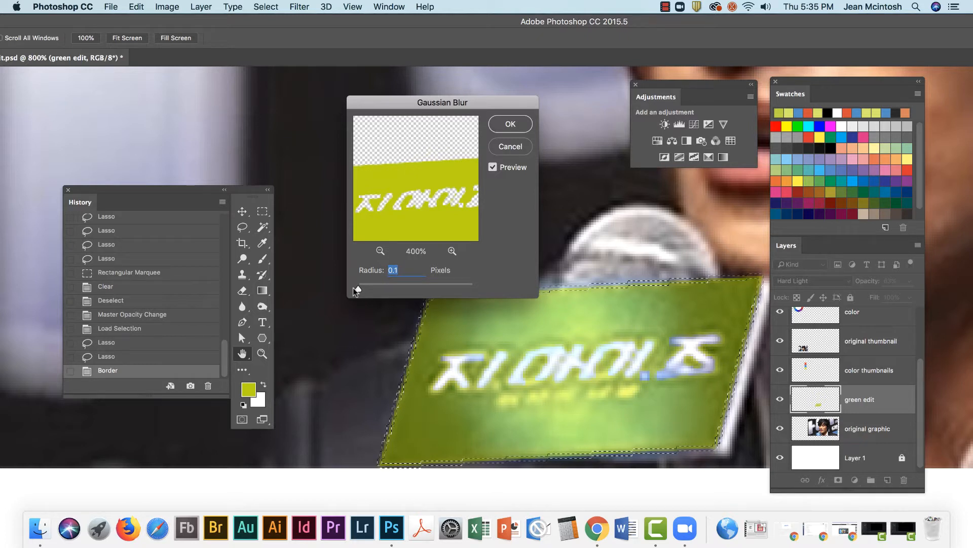
pyautogui.moveTo(353, 287); pyautogui.dragTo(368, 288)
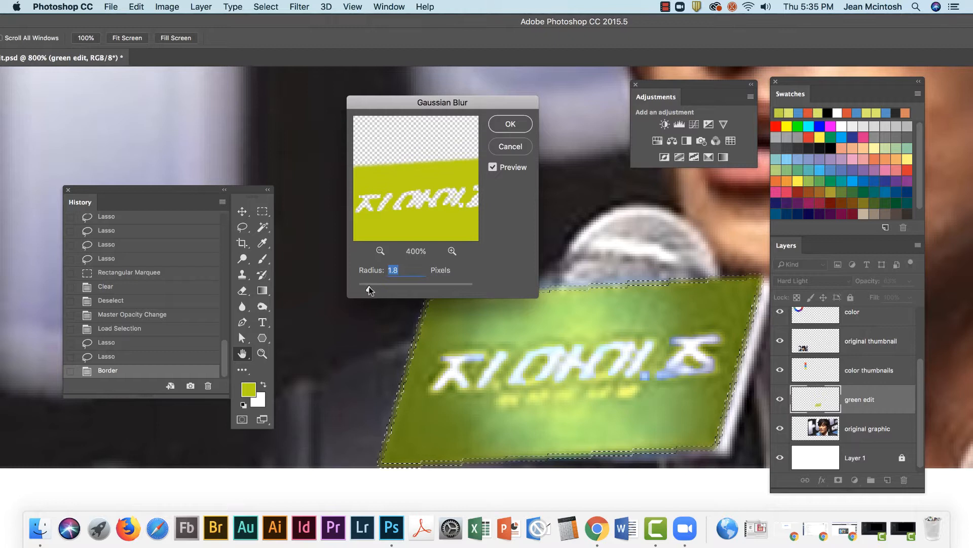
pyautogui.click(452, 251)
pyautogui.click(452, 251)
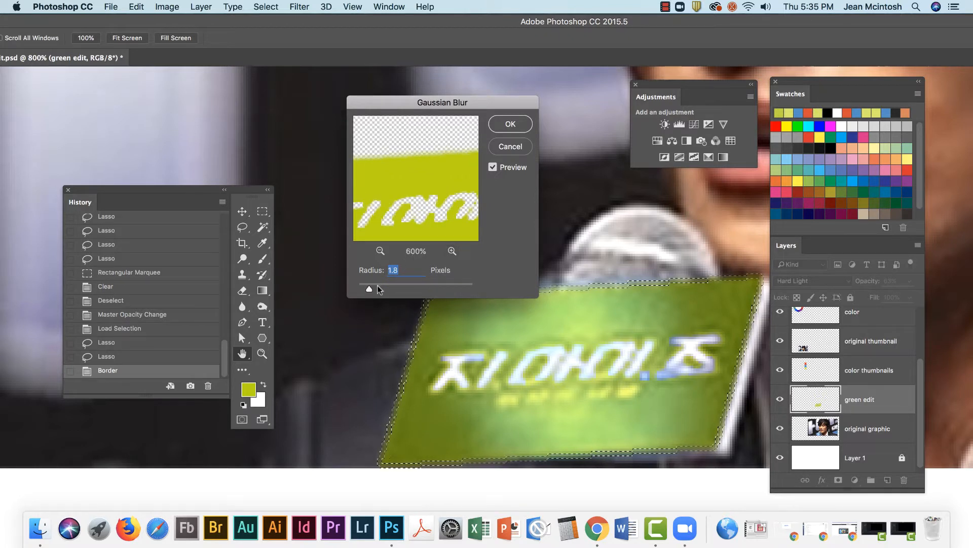
pyautogui.moveTo(370, 288); pyautogui.dragTo(370, 284)
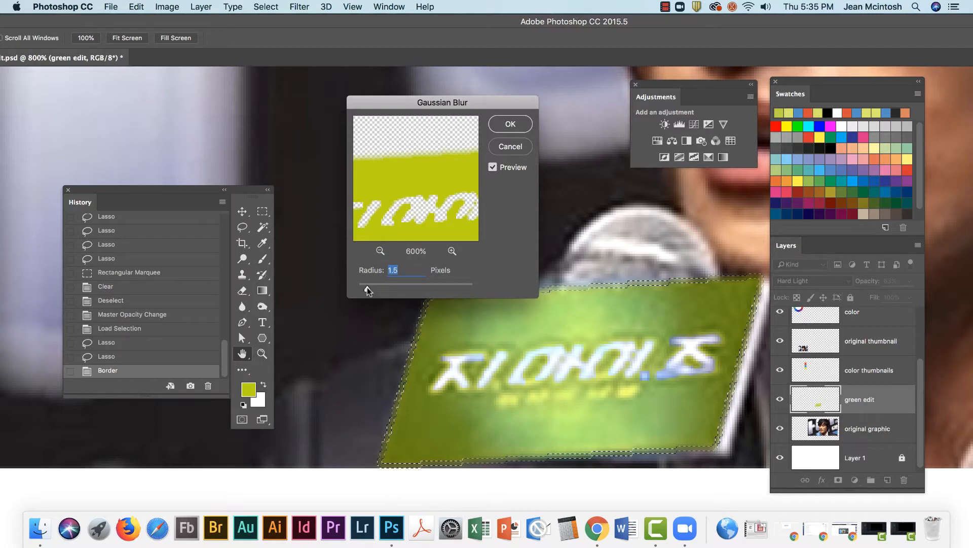
pyautogui.click(508, 124)
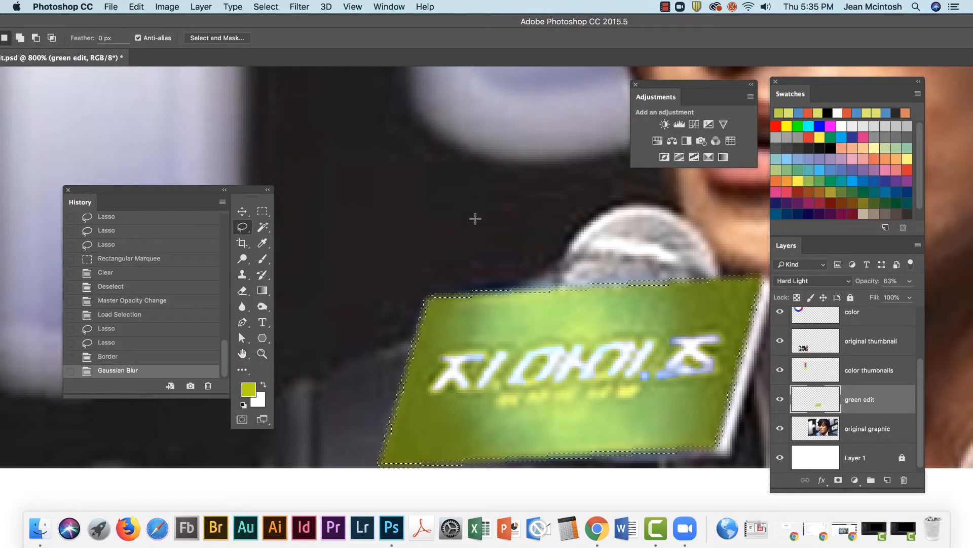
# Deselect the green sign's border and show the whole composition at 100%
pyautogui.press('super+d')
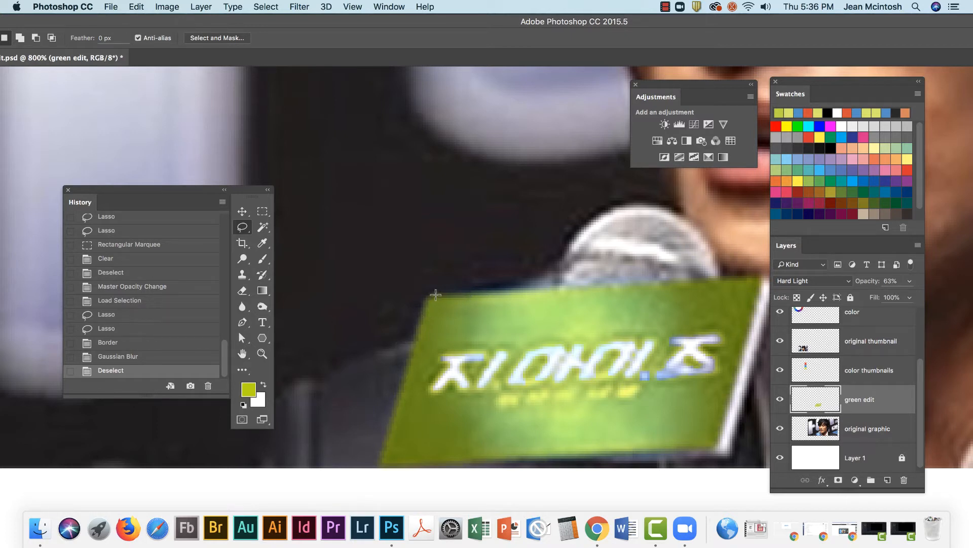
pyautogui.press('super+minus')
pyautogui.press('super+minus')
pyautogui.press('super+minus')
pyautogui.press('super+minus')
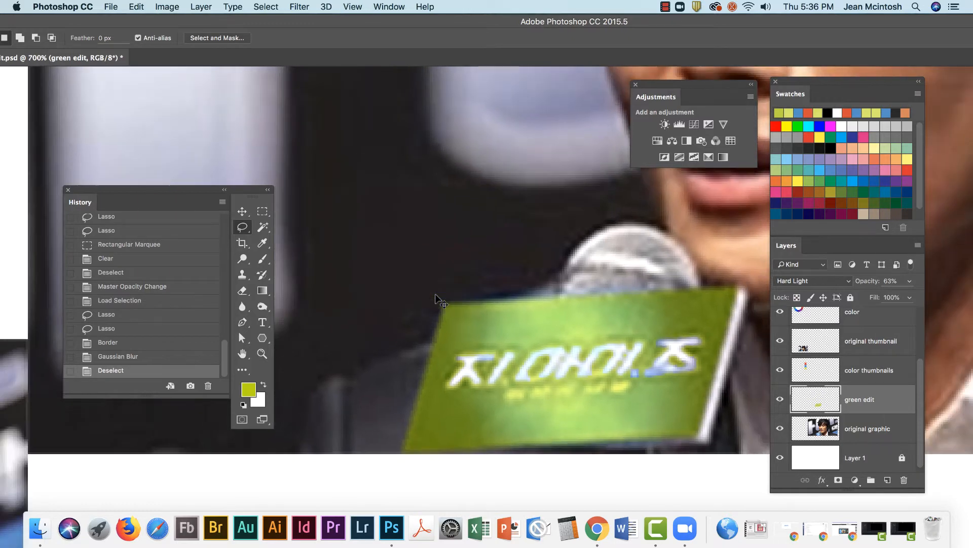
pyautogui.press('super+minus')
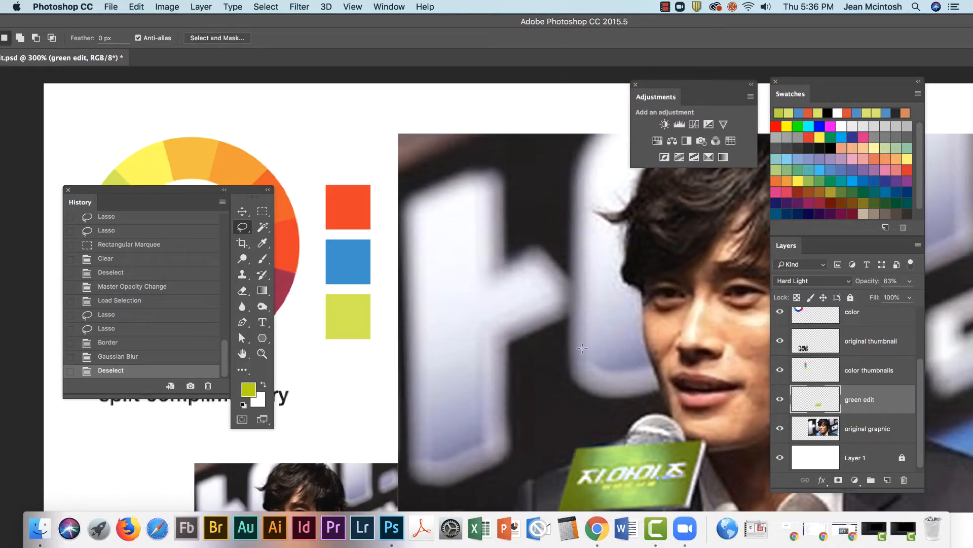
pyautogui.press('super+minus')
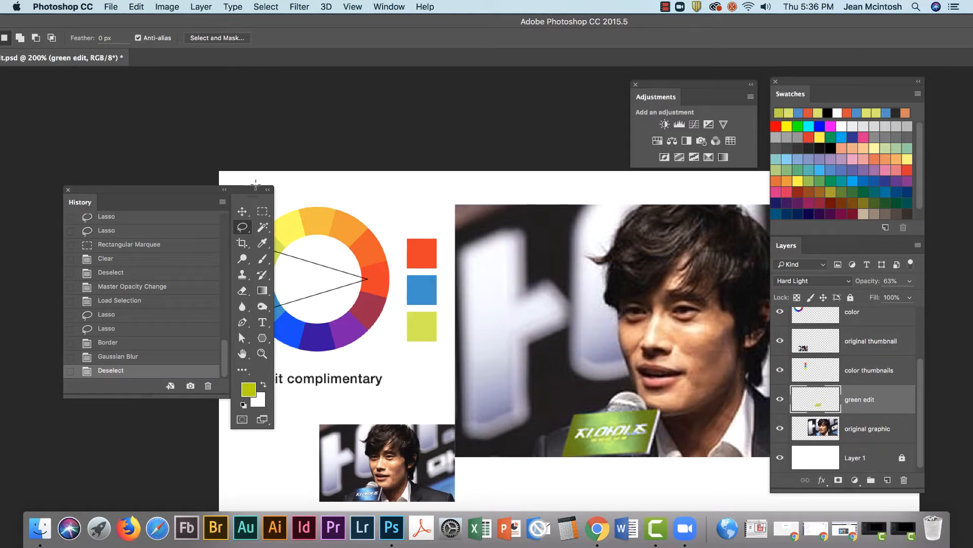
pyautogui.press('super+minus')
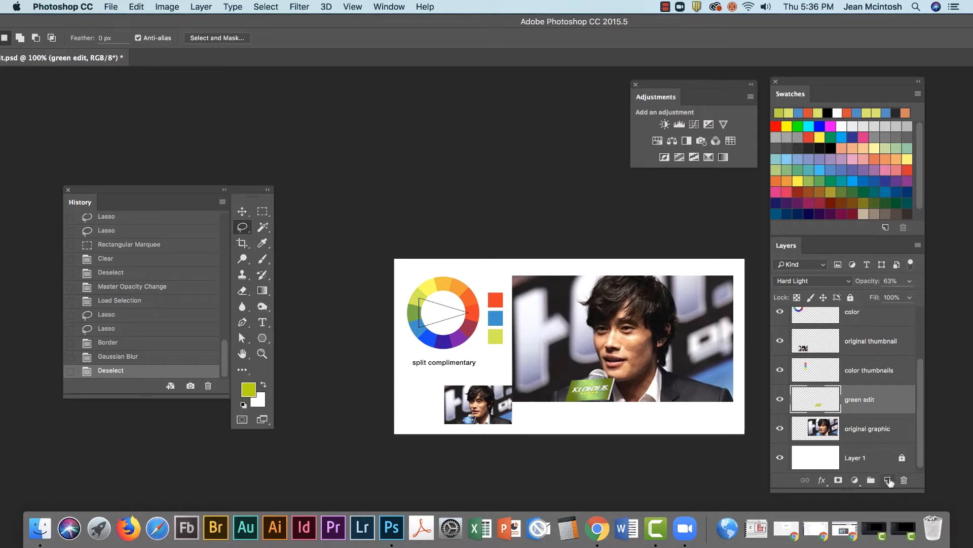
# Add a new layer above the green edit layer and name it "red edit"
pyautogui.click(887, 480)
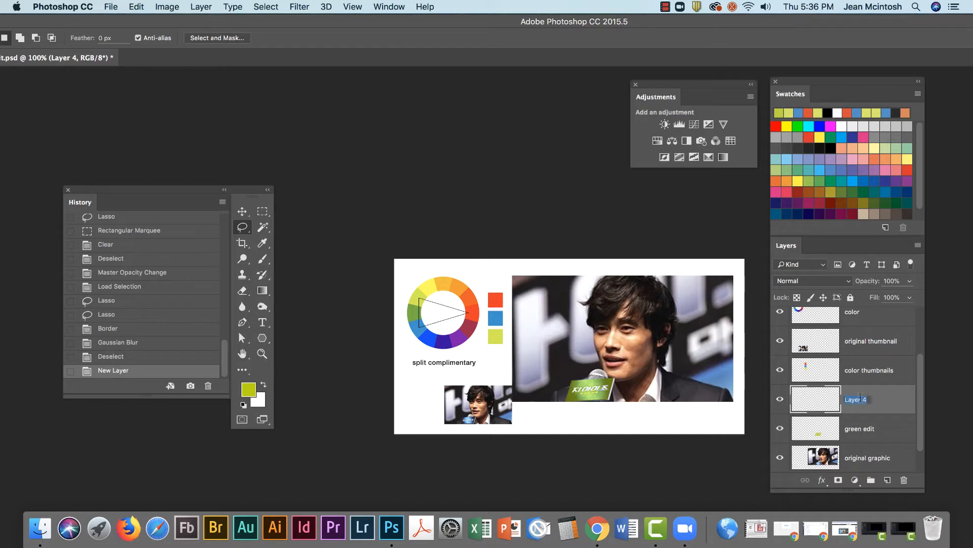
pyautogui.write('red edit')
pyautogui.press('Return')
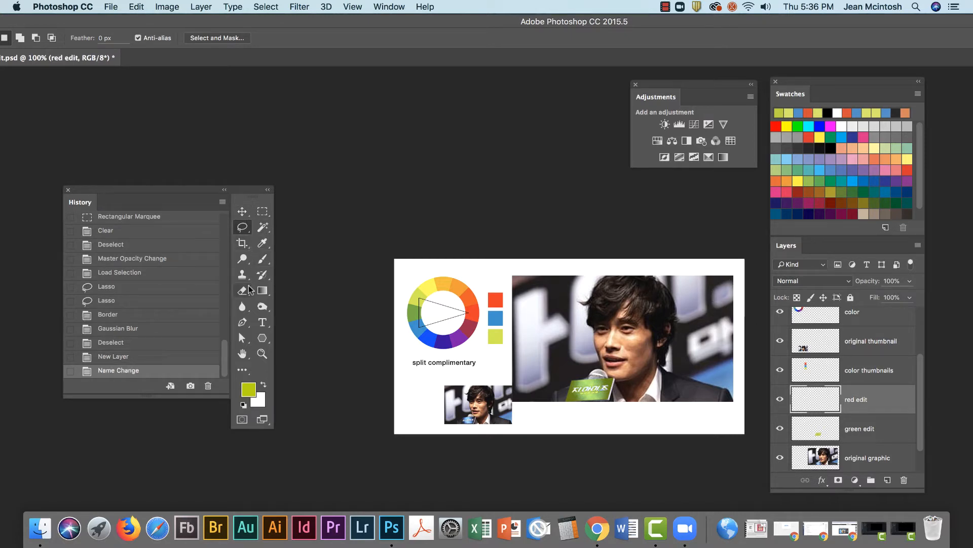
# Switch to the Pen tool with the red edit layer active
pyautogui.click(242, 324)
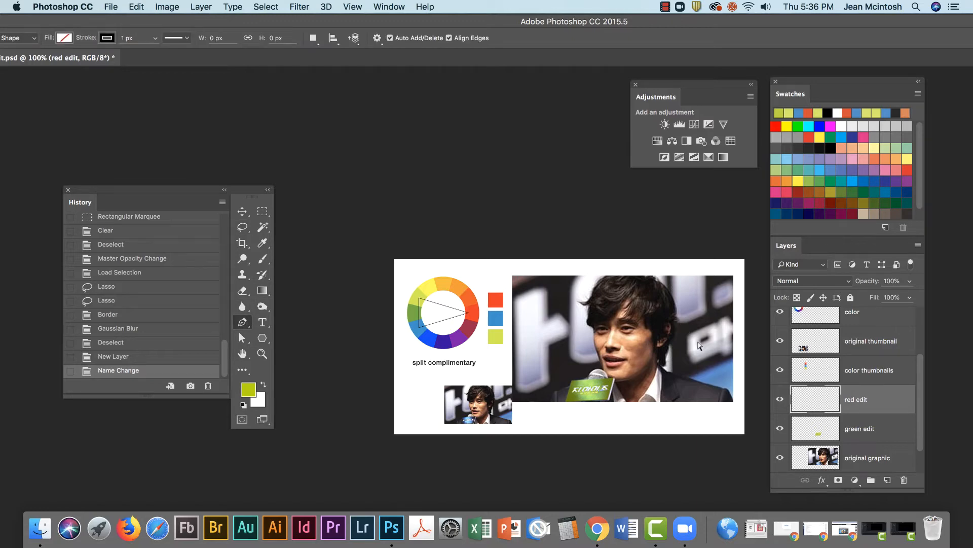
pyautogui.press('super+equal')
pyautogui.press('super+equal')
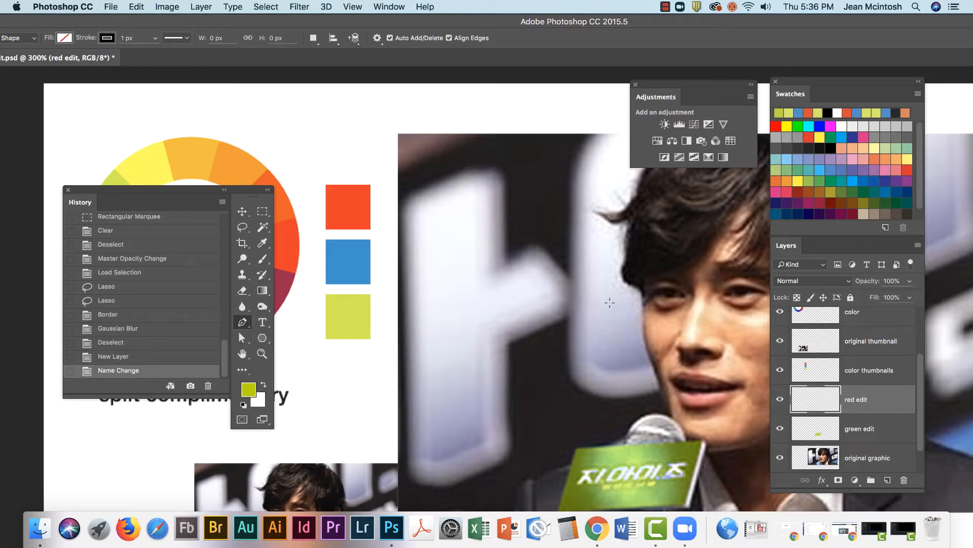
pyautogui.press('super+minus')
pyautogui.press('super+minus')
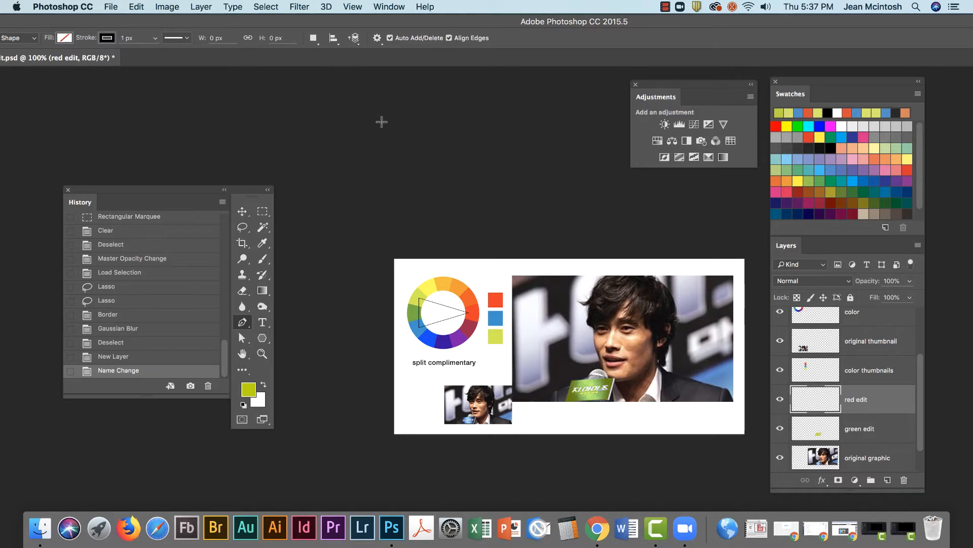
# Float Color Edit.psd in its own window and enlarge that window to fill most of the workspace
pyautogui.click(355, 7)
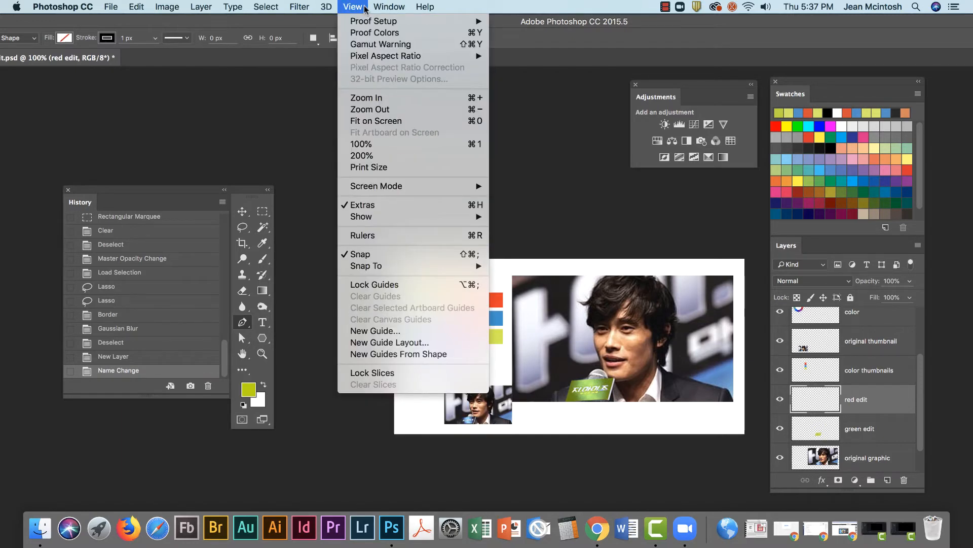
pyautogui.moveTo(394, 7)
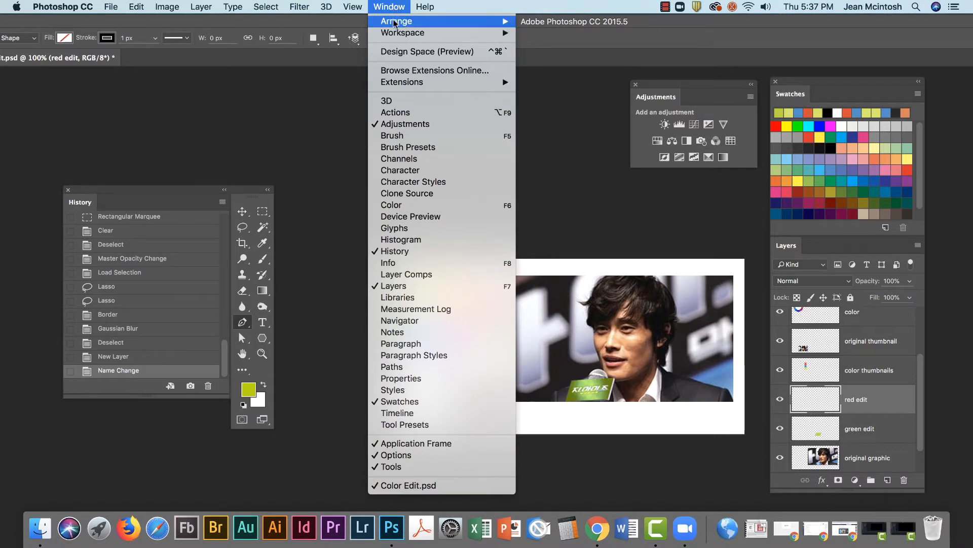
pyautogui.moveTo(397, 34)
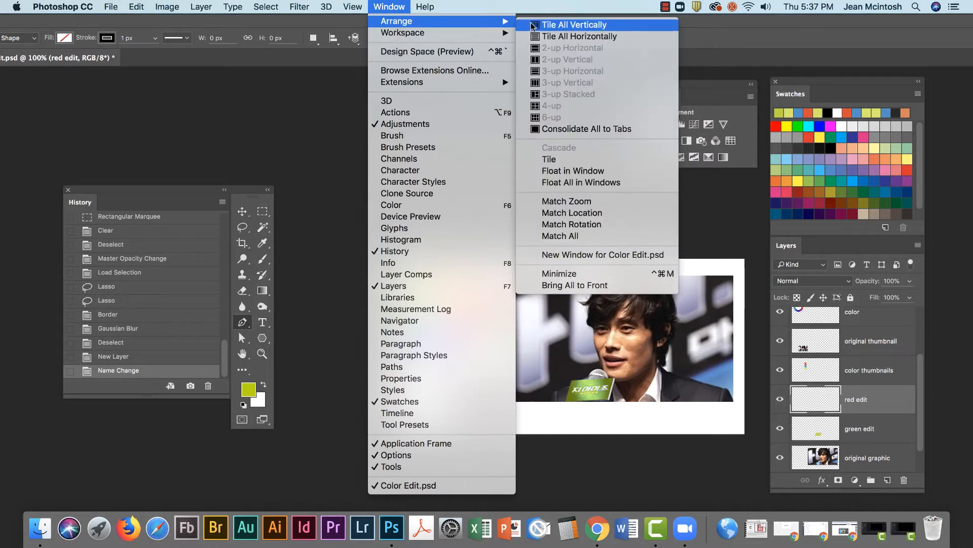
pyautogui.click(556, 171)
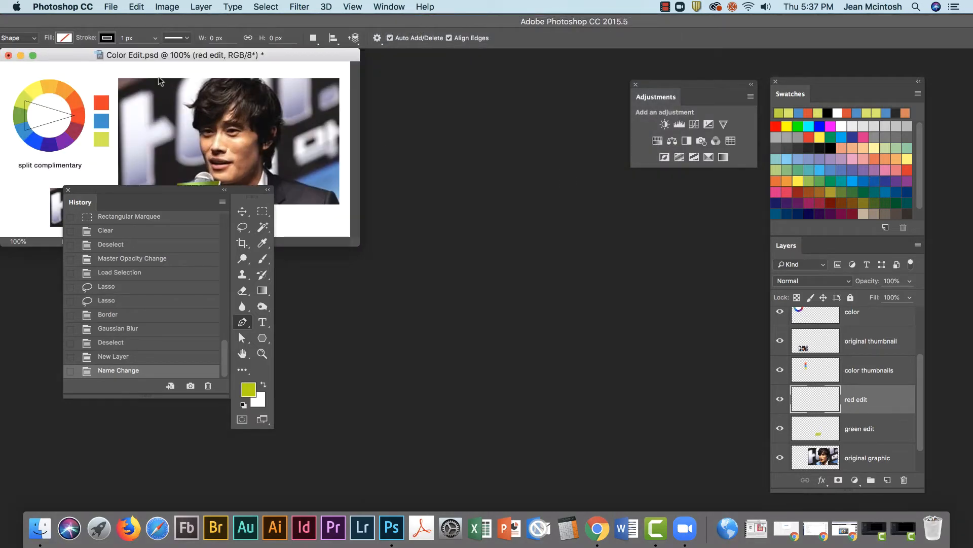
pyautogui.moveTo(278, 60); pyautogui.dragTo(465, 93)
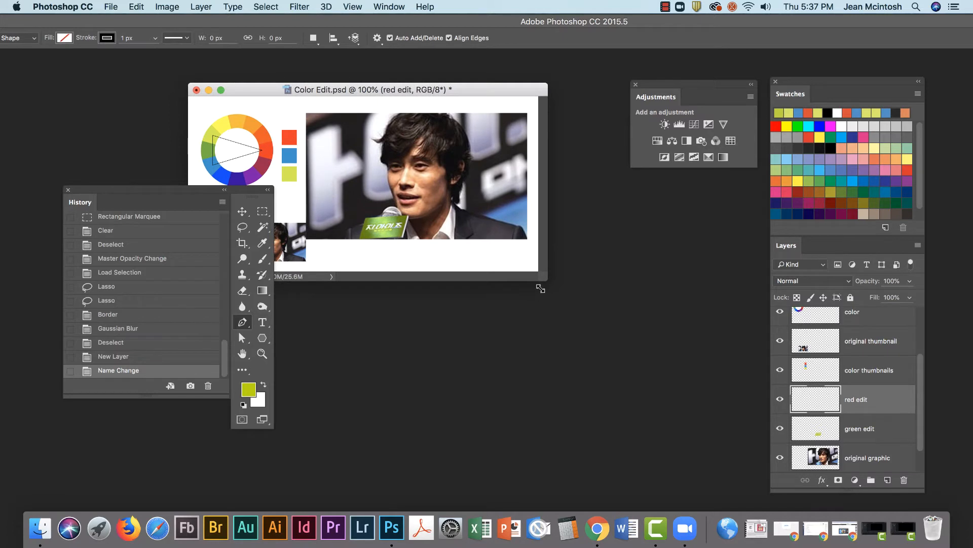
pyautogui.moveTo(545, 281); pyautogui.dragTo(857, 496)
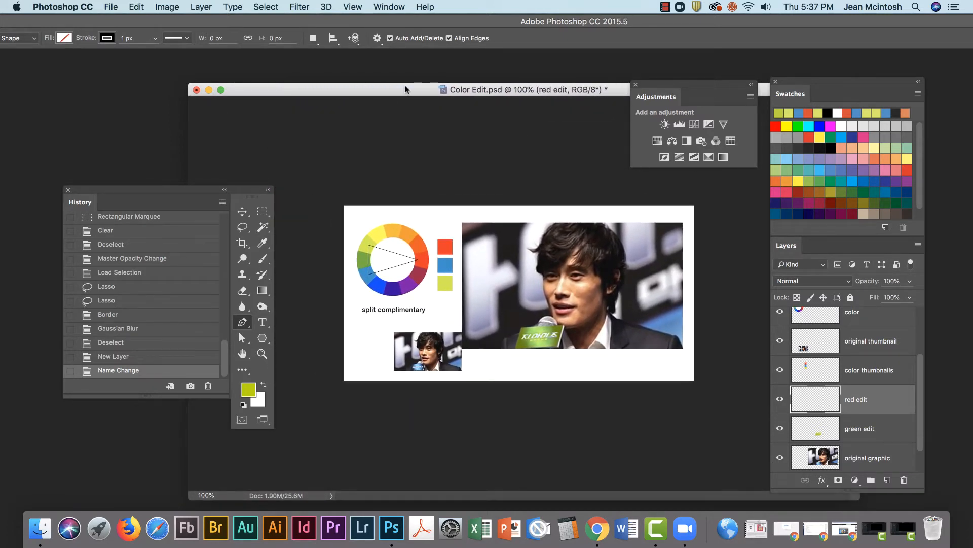
# Dock the floating Color Edit.psd window back into the application frame as a tab
pyautogui.moveTo(404, 88); pyautogui.dragTo(369, 71)
pyautogui.moveTo(367, 67); pyautogui.dragTo(329, 48)
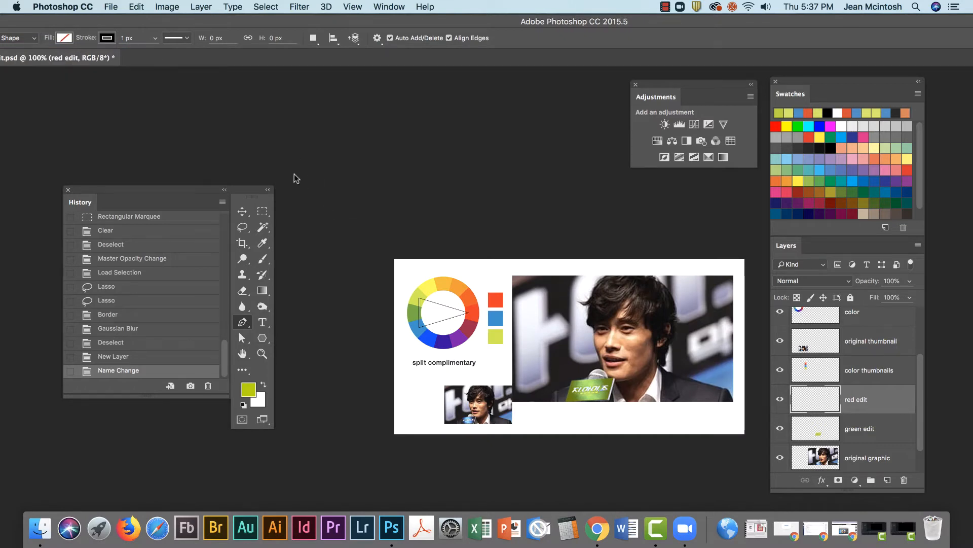
pyautogui.click(393, 7)
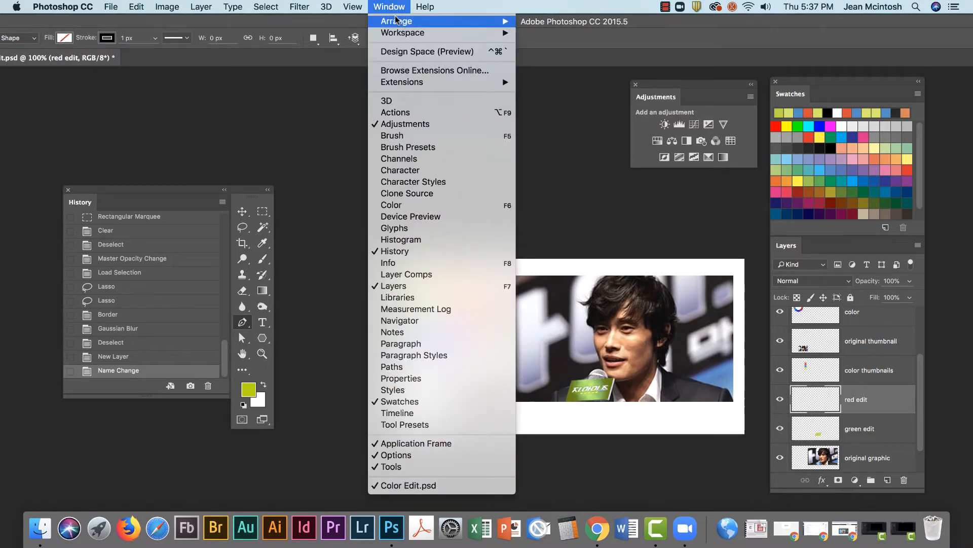
pyautogui.moveTo(403, 22)
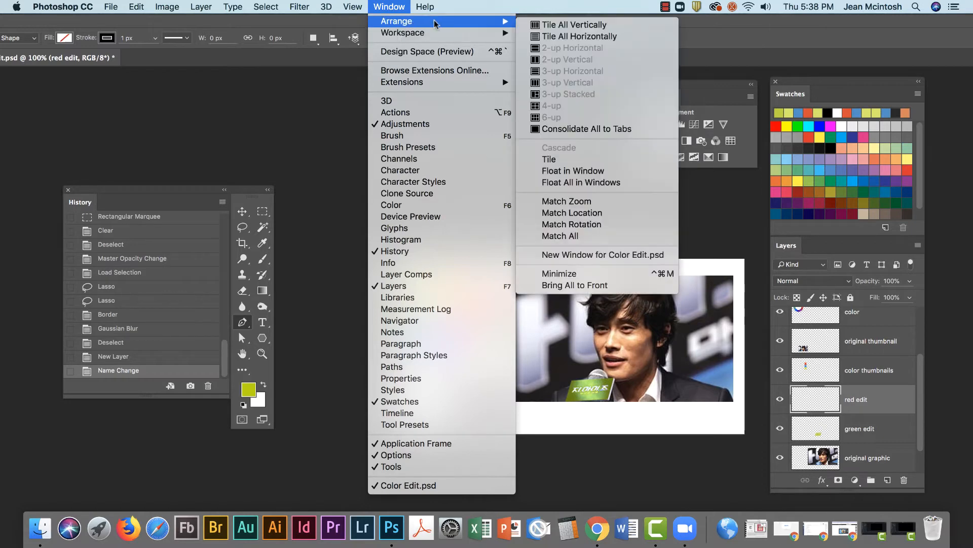
pyautogui.click(564, 177)
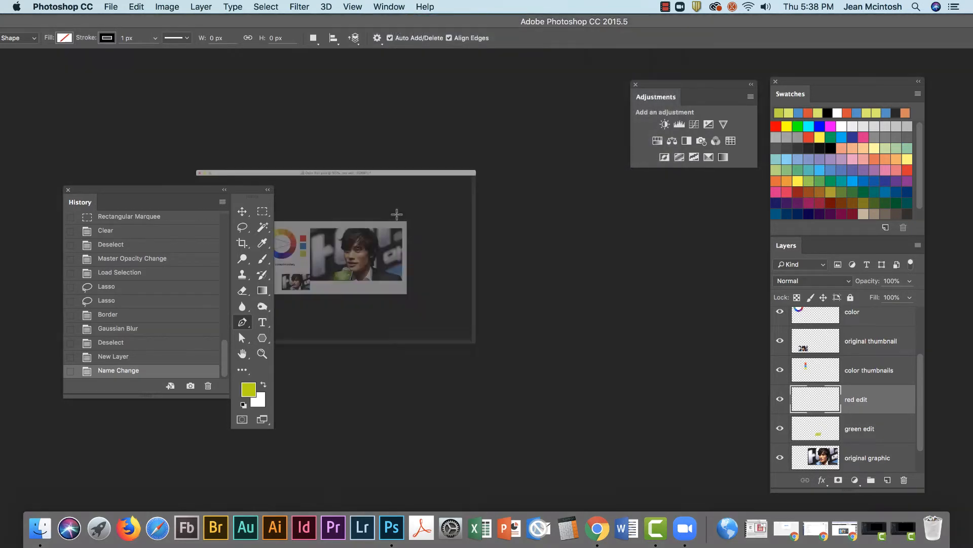
pyautogui.moveTo(418, 55); pyautogui.dragTo(568, 56)
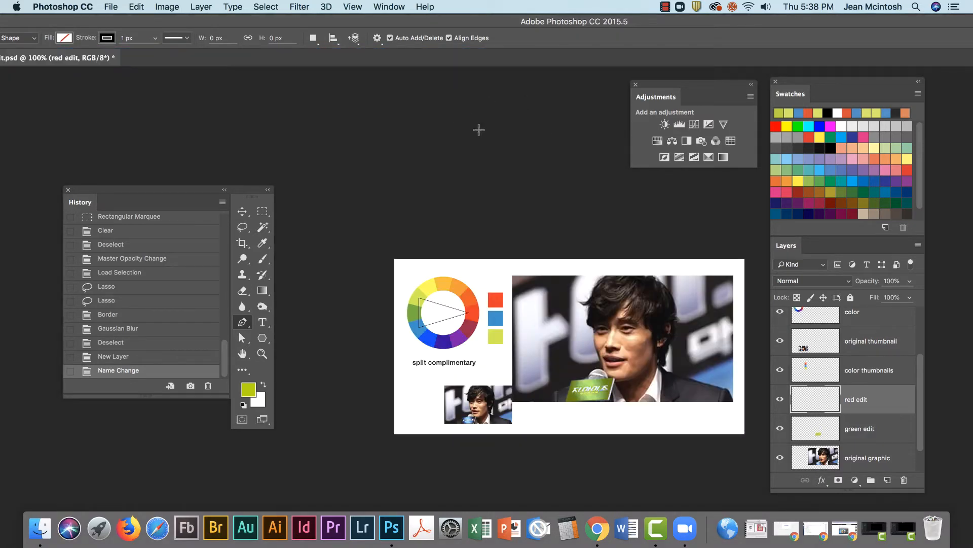
# Float Color Edit.psd in its own window and arrange it and the Adjustments panel so the photo's blue corner is unobstructed
pyautogui.click(389, 7)
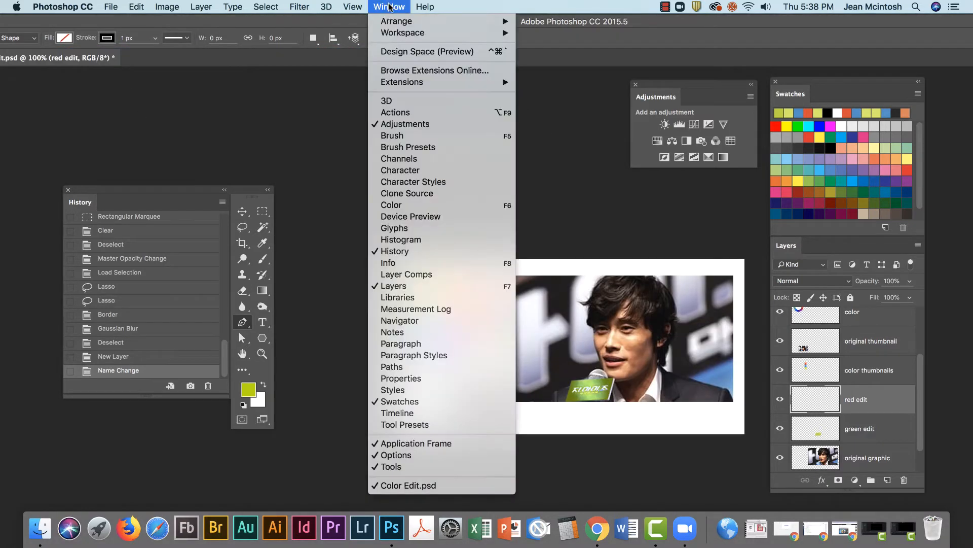
pyautogui.moveTo(391, 23)
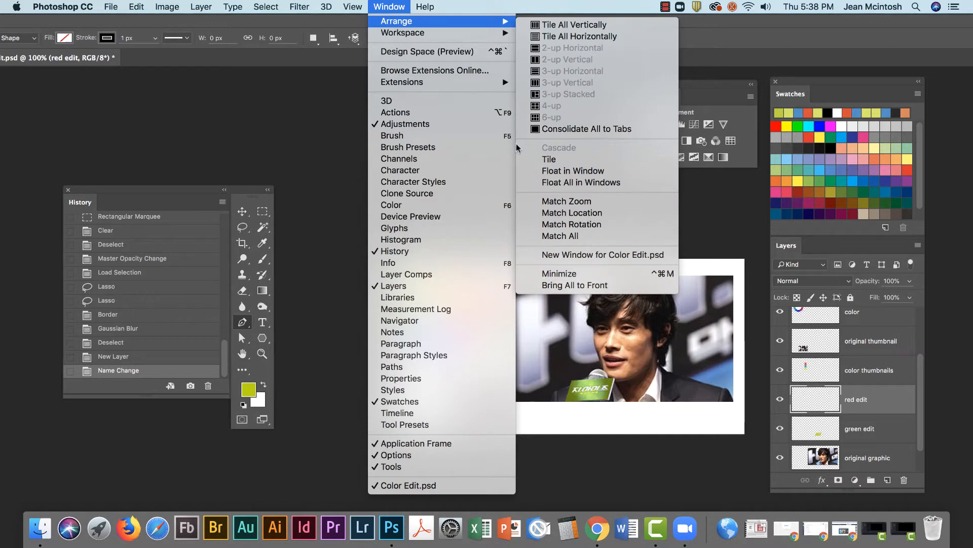
pyautogui.click(573, 171)
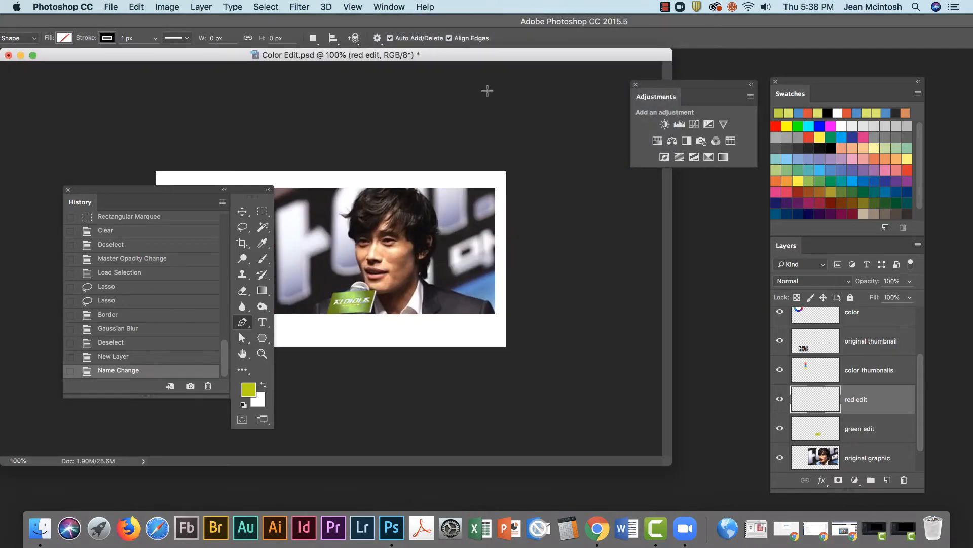
pyautogui.moveTo(501, 58); pyautogui.dragTo(602, 74)
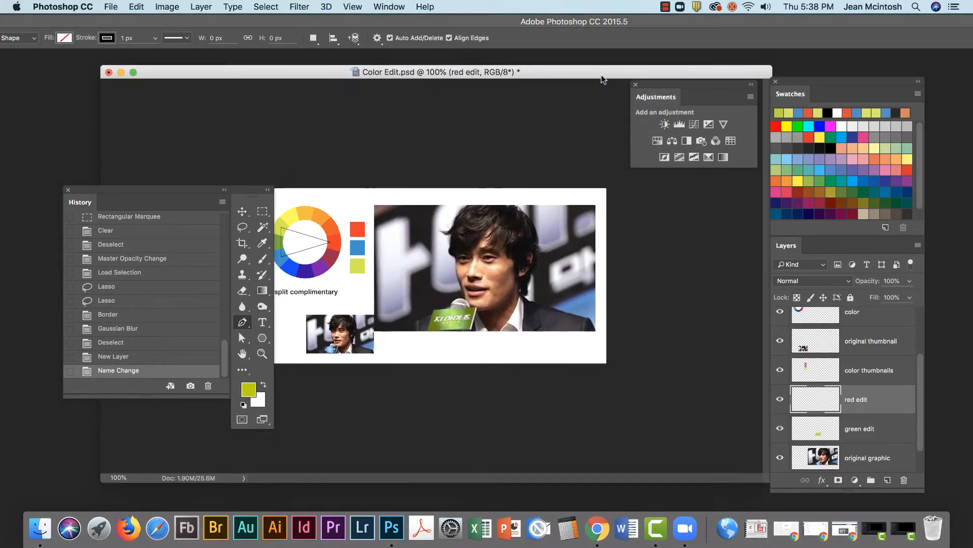
pyautogui.press('super+equal')
pyautogui.press('super+equal')
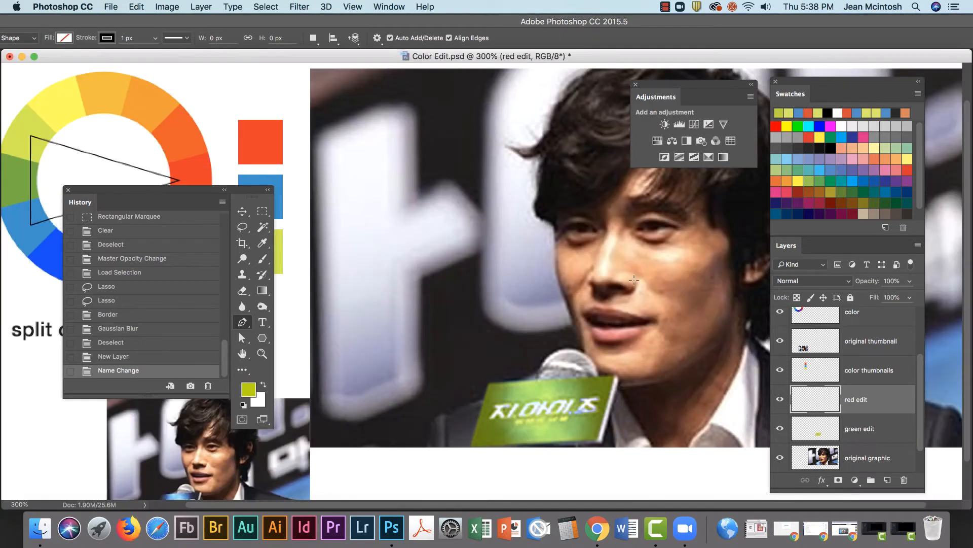
pyautogui.hscroll(3, 680, 311)
pyautogui.scroll(-2, 478, 321)
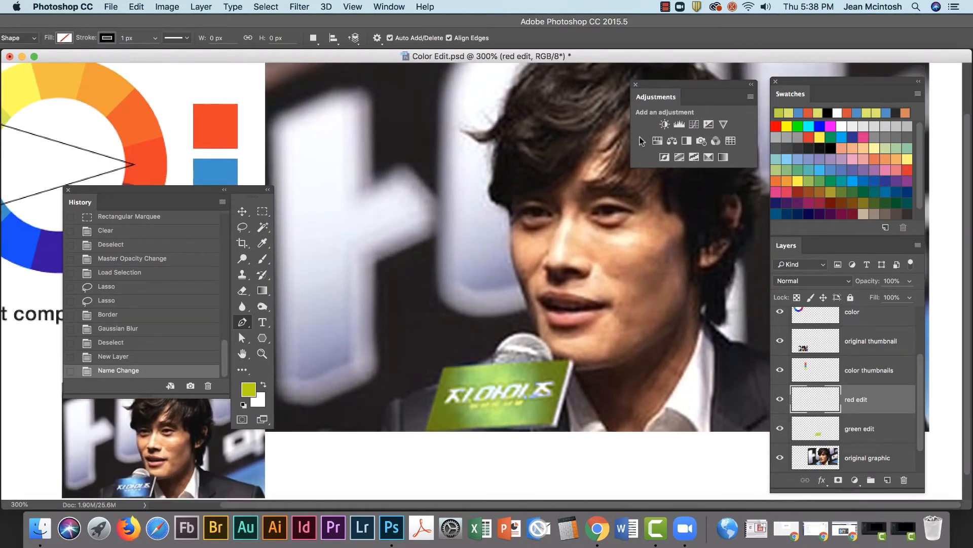
pyautogui.moveTo(908, 57); pyautogui.dragTo(611, 78)
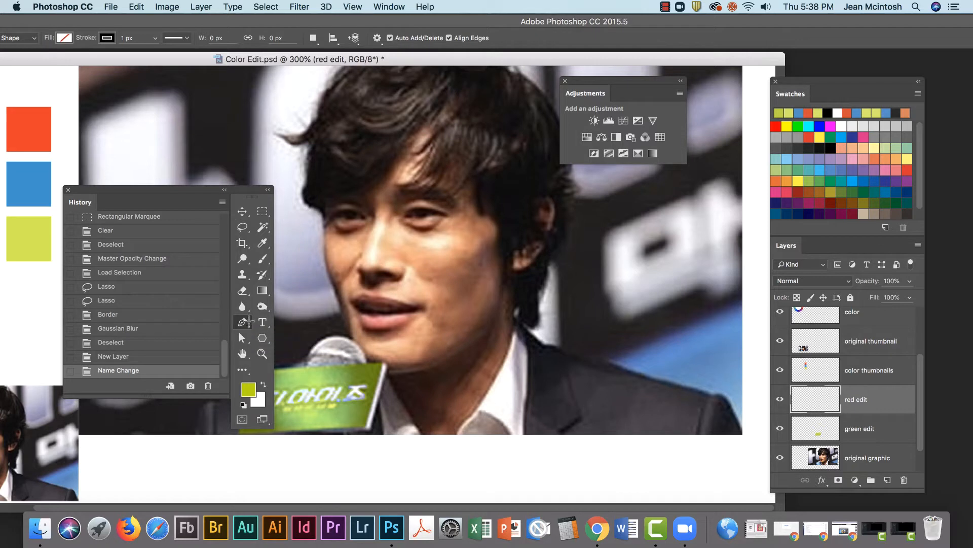
# Draw a closed Pen shape about 146 by 139 px around the blue area between the man's shoulder and the photo's edge
pyautogui.click(741, 301)
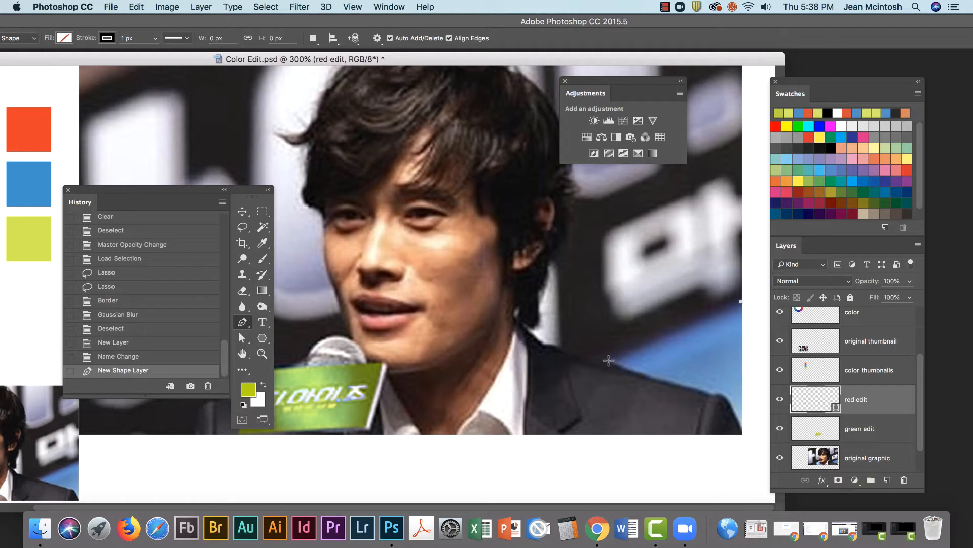
pyautogui.click(609, 359)
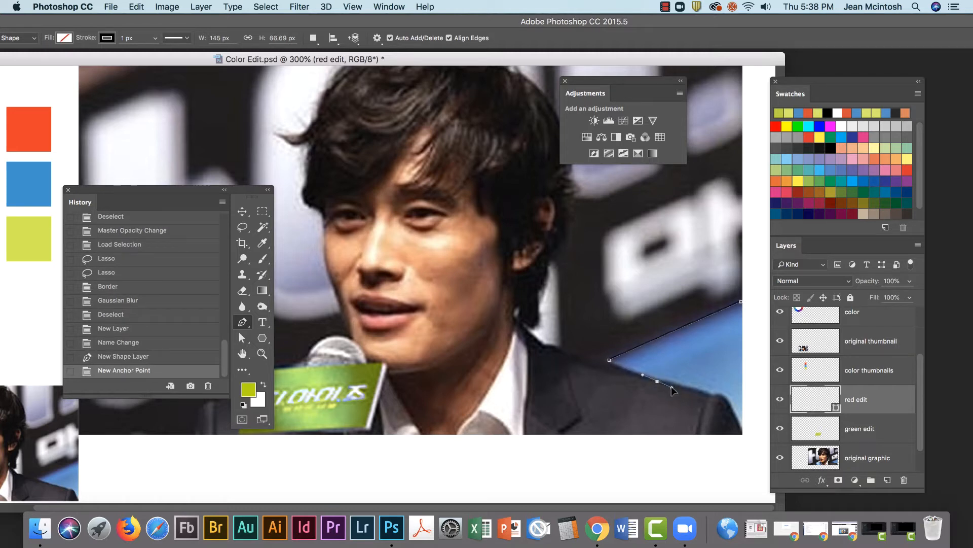
pyautogui.moveTo(667, 381); pyautogui.dragTo(741, 423)
pyautogui.click(714, 394)
pyautogui.click(741, 428)
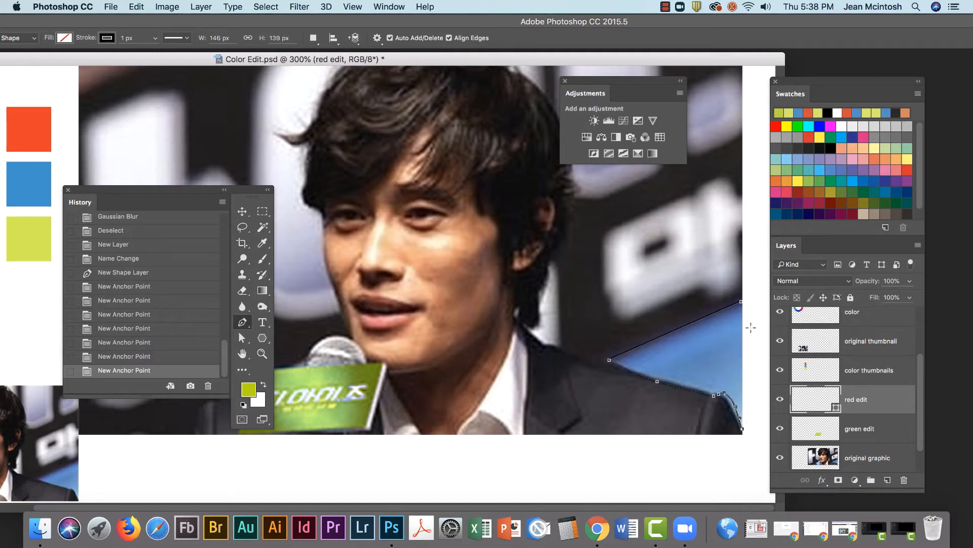
pyautogui.click(741, 303)
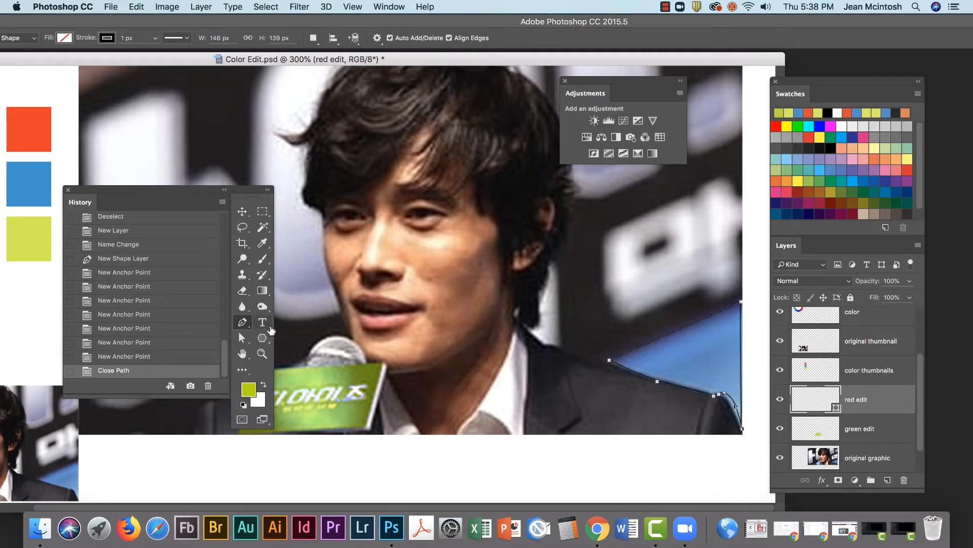
# Refine the shape's anchor points along the jacket shoulder and at its lower corner with the Direct Selection tool
pyautogui.click(242, 338)
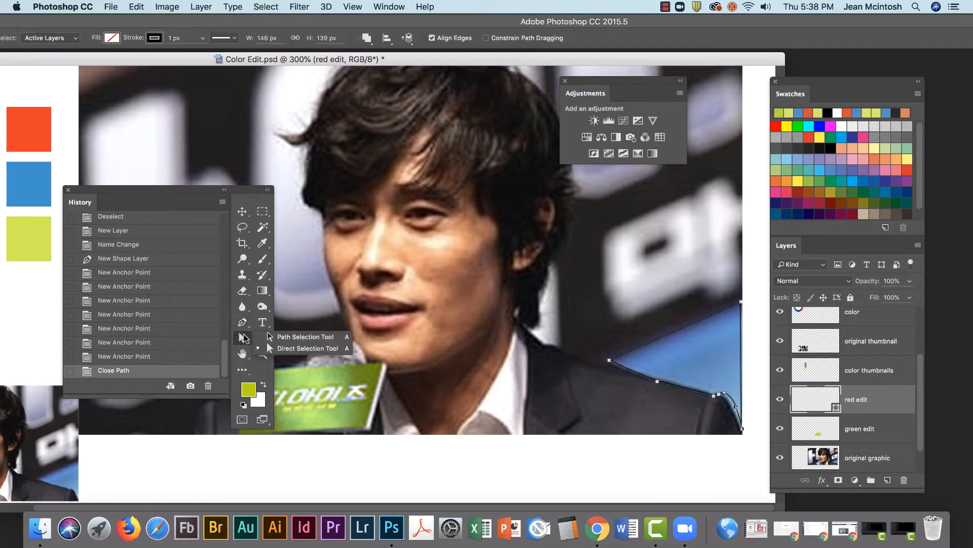
pyautogui.click(292, 349)
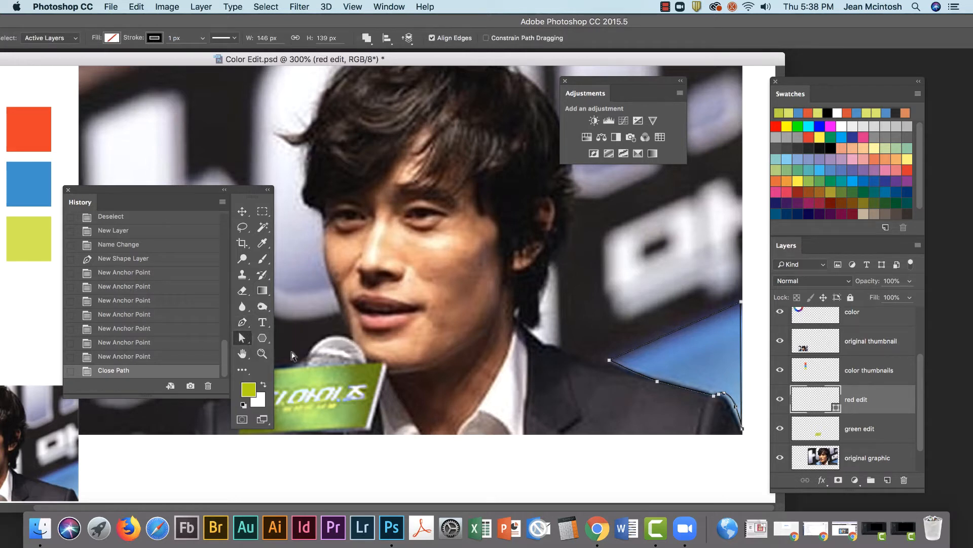
pyautogui.moveTo(610, 362); pyautogui.dragTo(659, 378)
pyautogui.click(611, 364)
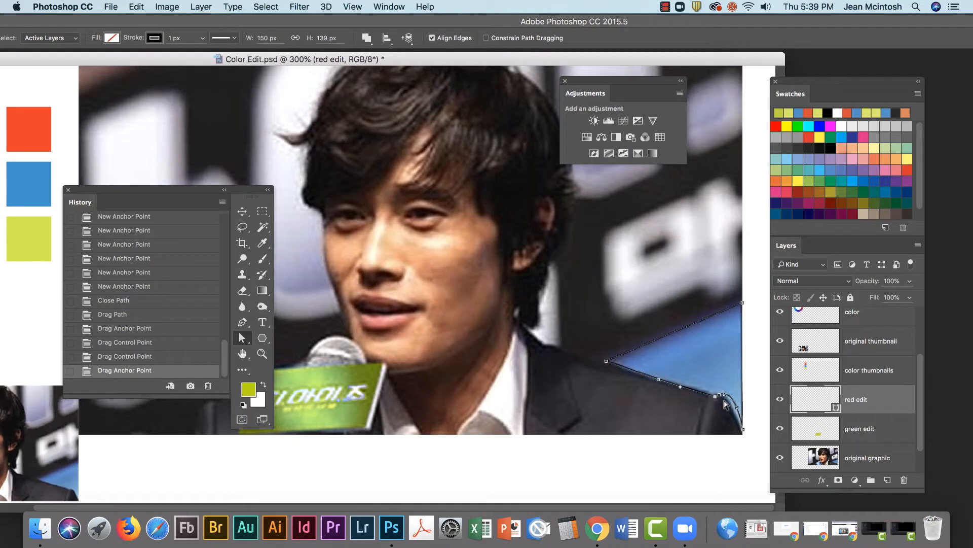
pyautogui.moveTo(725, 399); pyautogui.dragTo(733, 409)
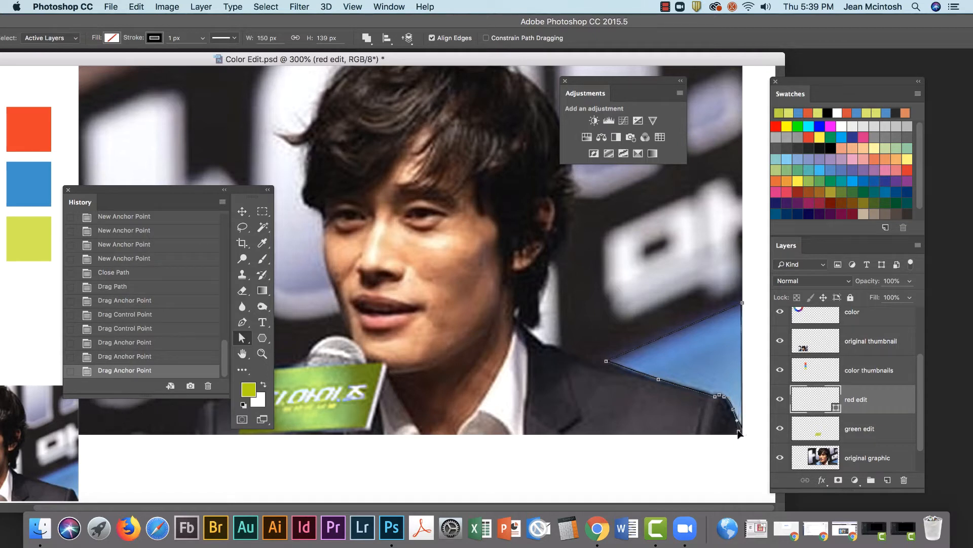
pyautogui.moveTo(740, 430); pyautogui.dragTo(739, 425)
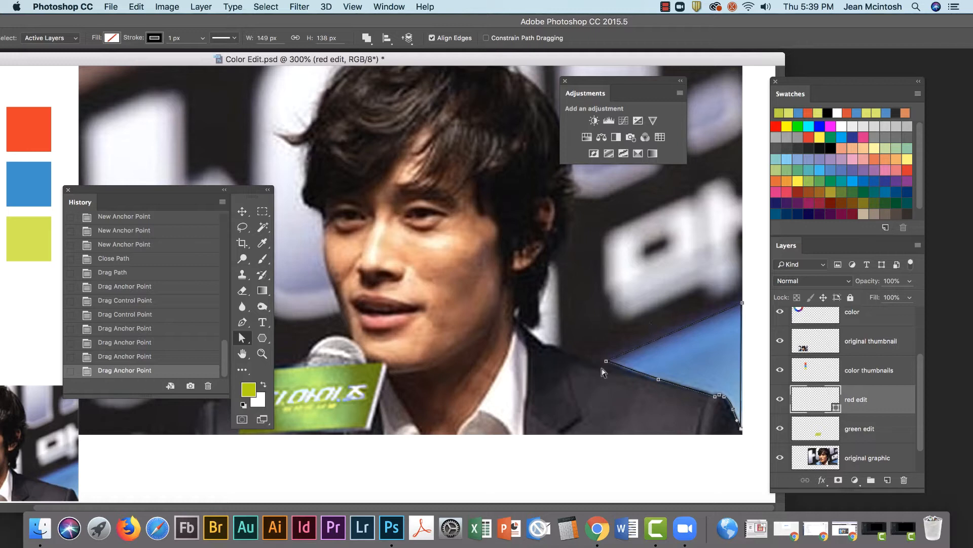
# Extend the shape's pointed tip to the blue area's far end and adjust the nearby curve along the shoulder
pyautogui.click(754, 311)
pyautogui.click(635, 373)
pyautogui.moveTo(606, 361); pyautogui.dragTo(604, 361)
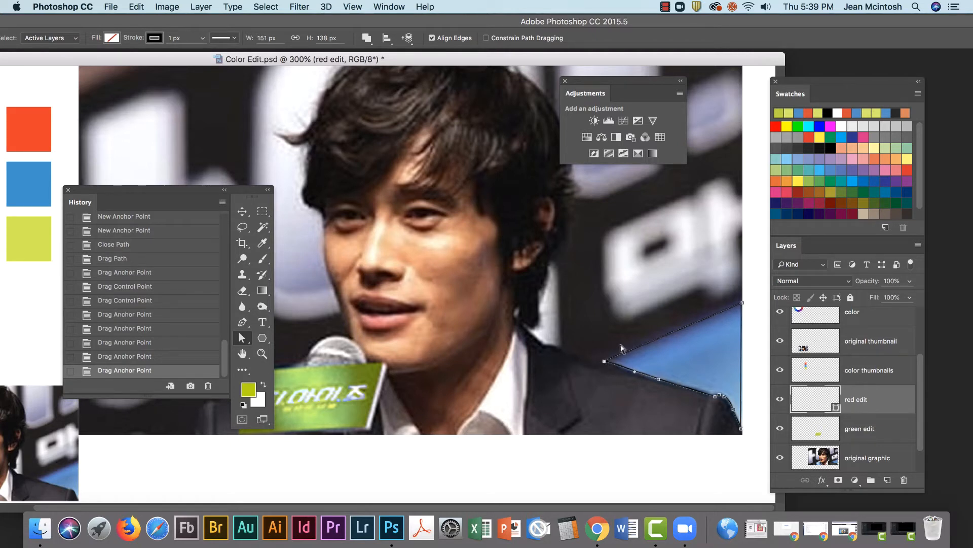
pyautogui.click(757, 377)
pyautogui.click(604, 362)
pyautogui.moveTo(603, 364); pyautogui.dragTo(601, 364)
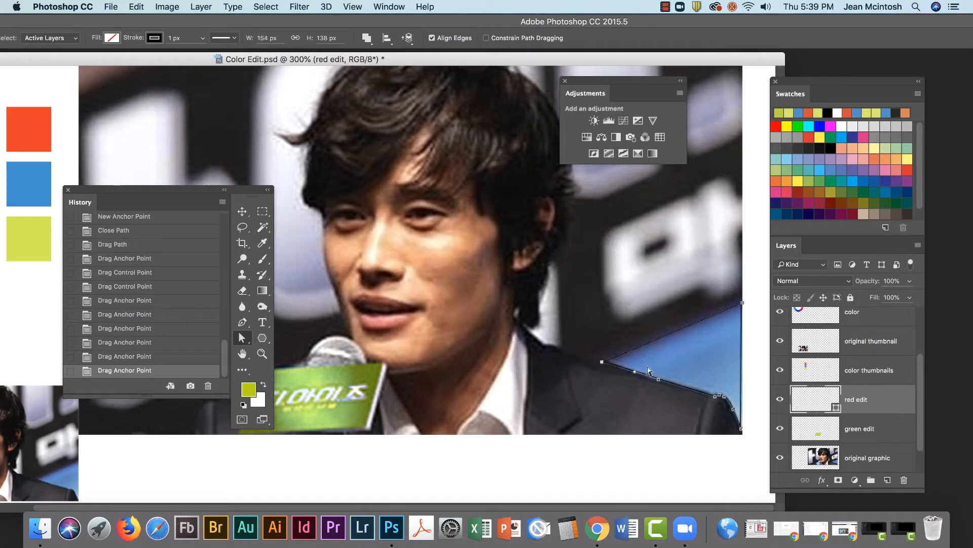
pyautogui.click(752, 370)
pyautogui.moveTo(632, 375); pyautogui.dragTo(634, 377)
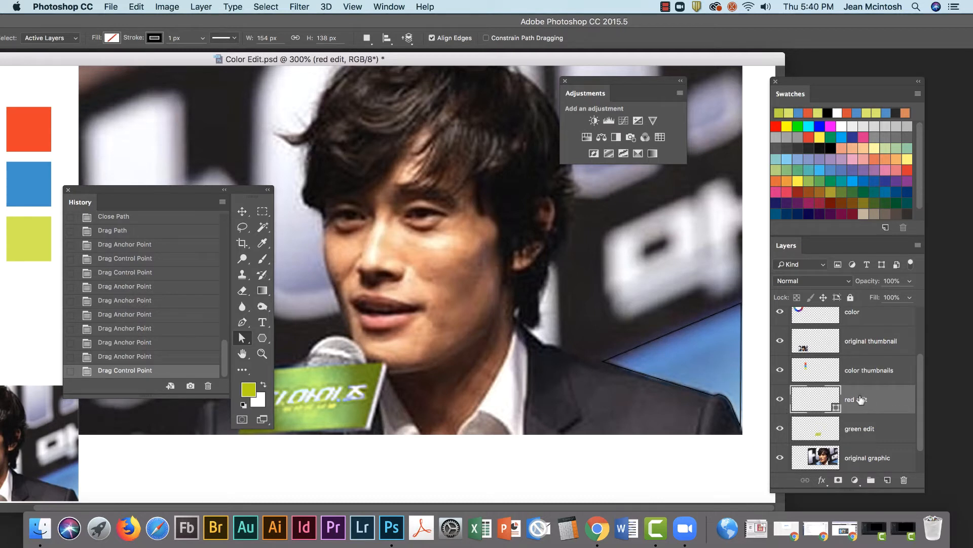
# Check the outline by hiding and showing the red edit layer, and review the stroke color options
pyautogui.click(781, 400)
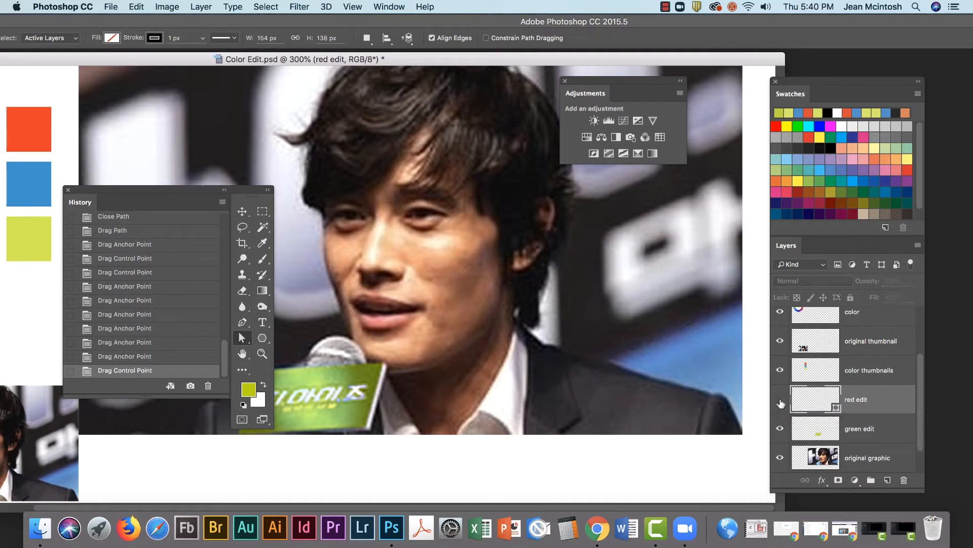
pyautogui.click(780, 400)
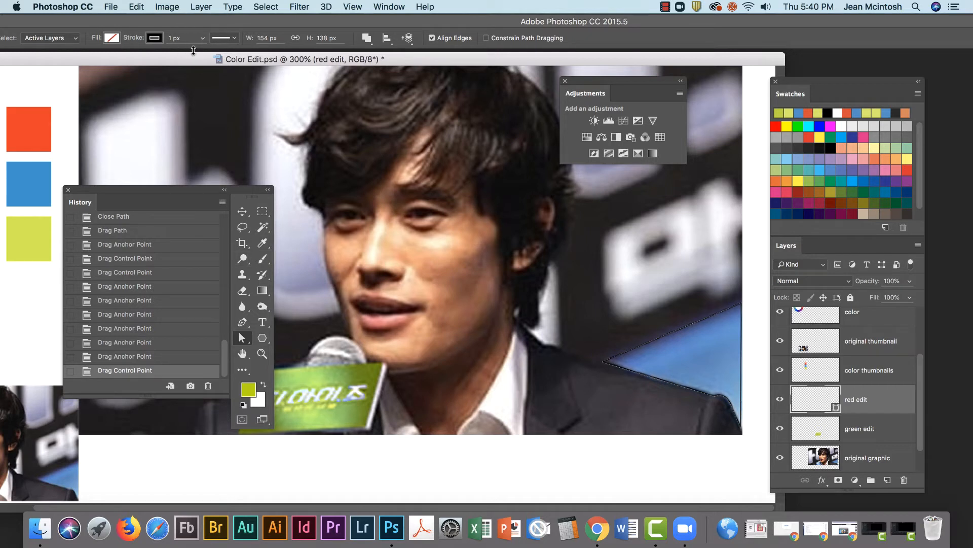
pyautogui.click(154, 38)
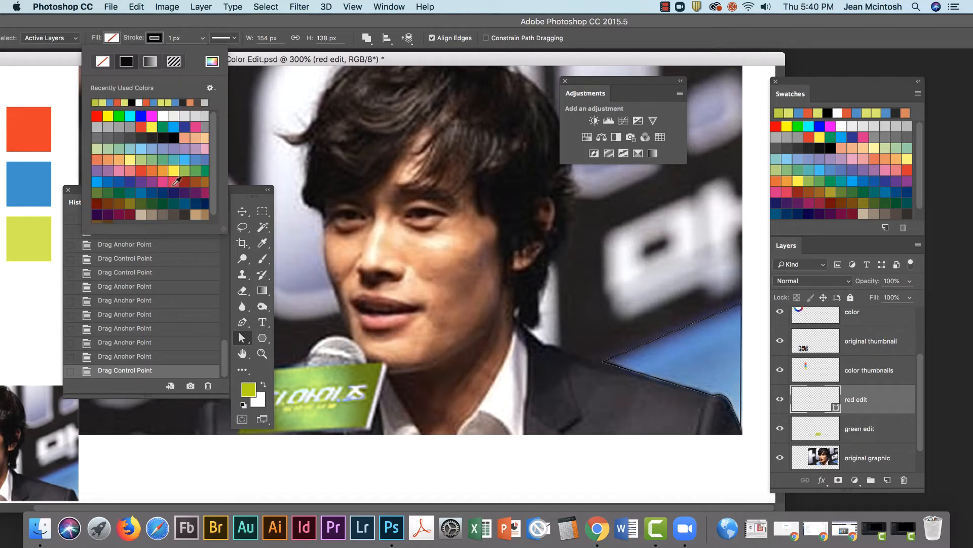
pyautogui.moveTo(222, 230); pyautogui.dragTo(224, 288)
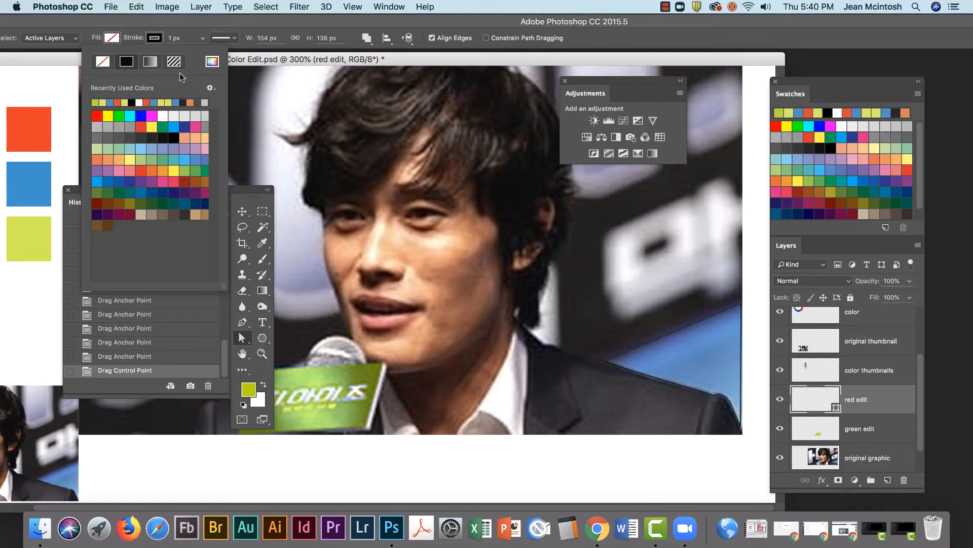
pyautogui.click(66, 90)
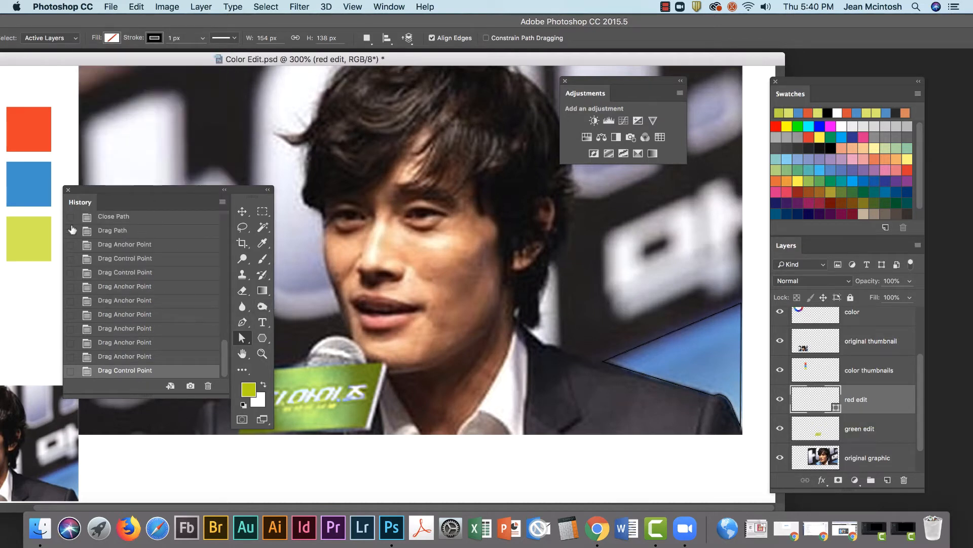
# Separate the History panel from the Tools panel, close History, and place the Tools panel over the photo's edge nearest the color wheel
pyautogui.click(68, 190)
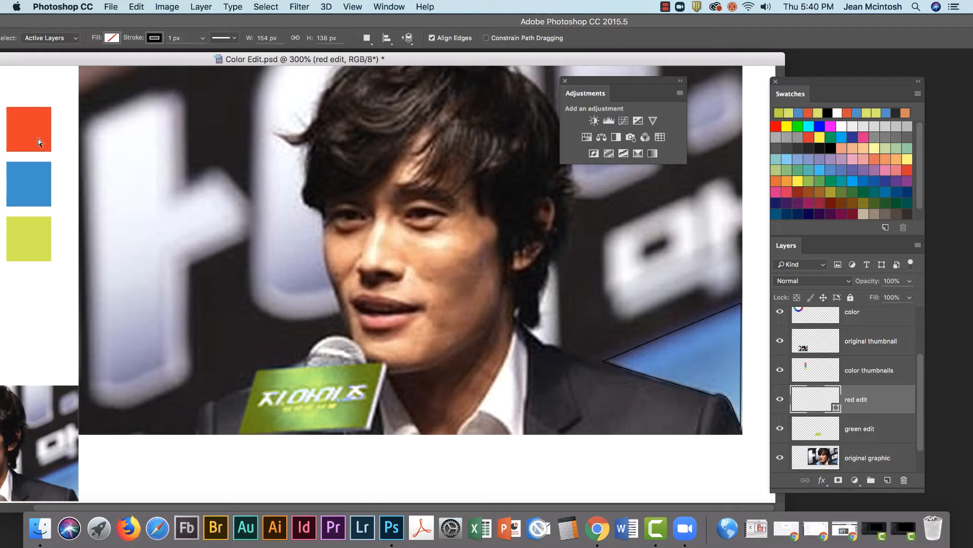
pyautogui.press('super+minus')
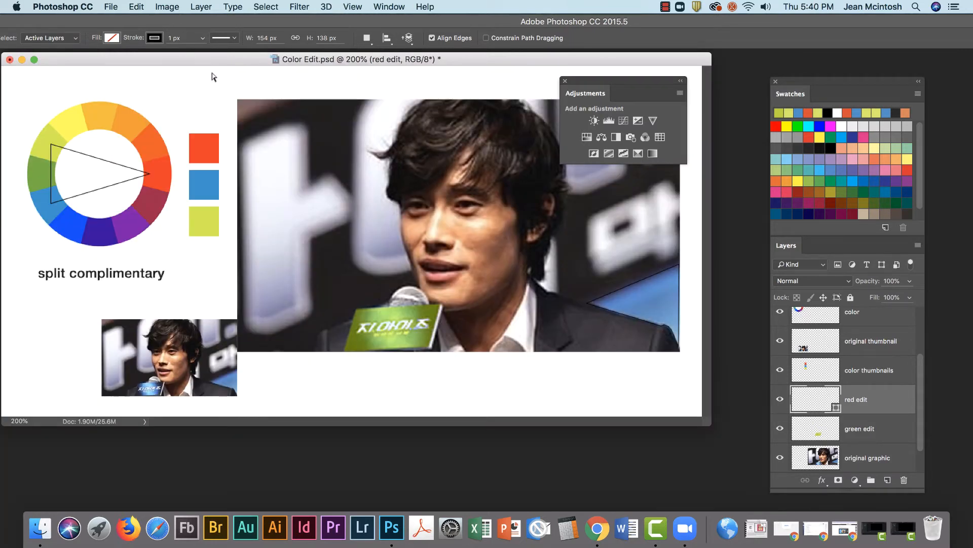
pyautogui.click(388, 7)
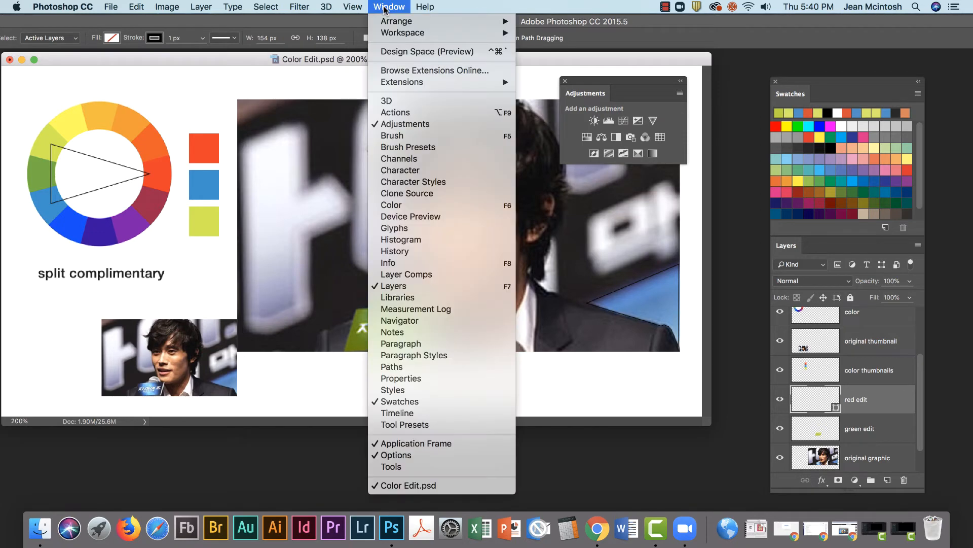
pyautogui.click(403, 466)
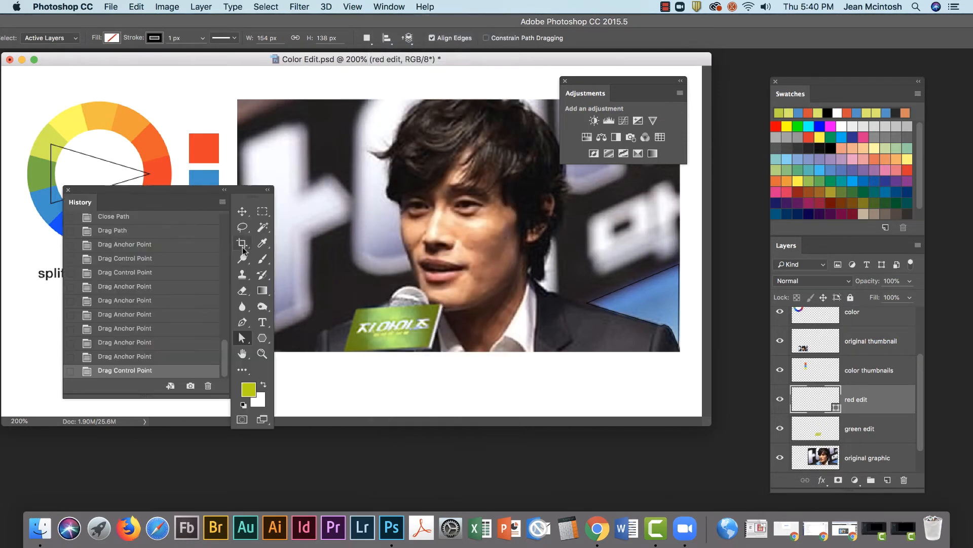
pyautogui.moveTo(236, 188); pyautogui.dragTo(200, 211)
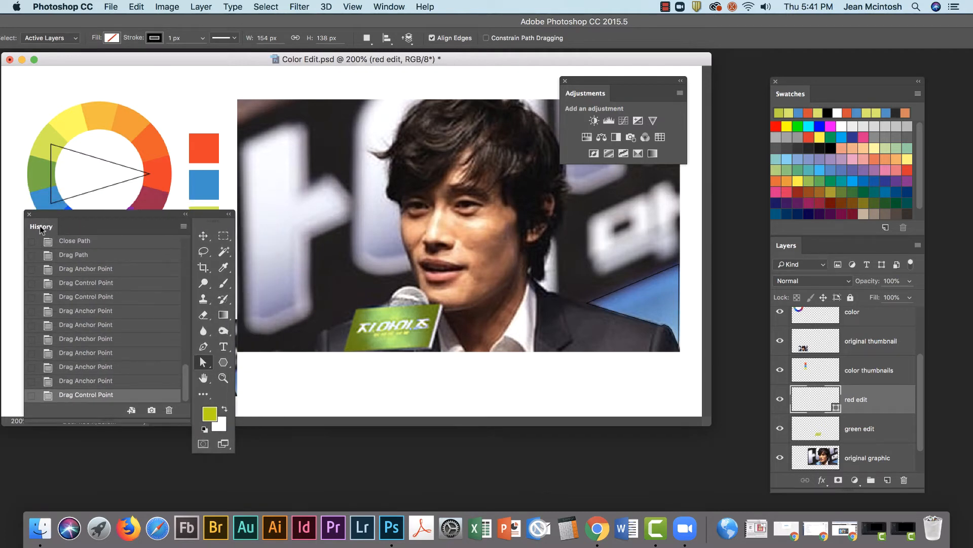
pyautogui.moveTo(41, 229); pyautogui.dragTo(375, 385)
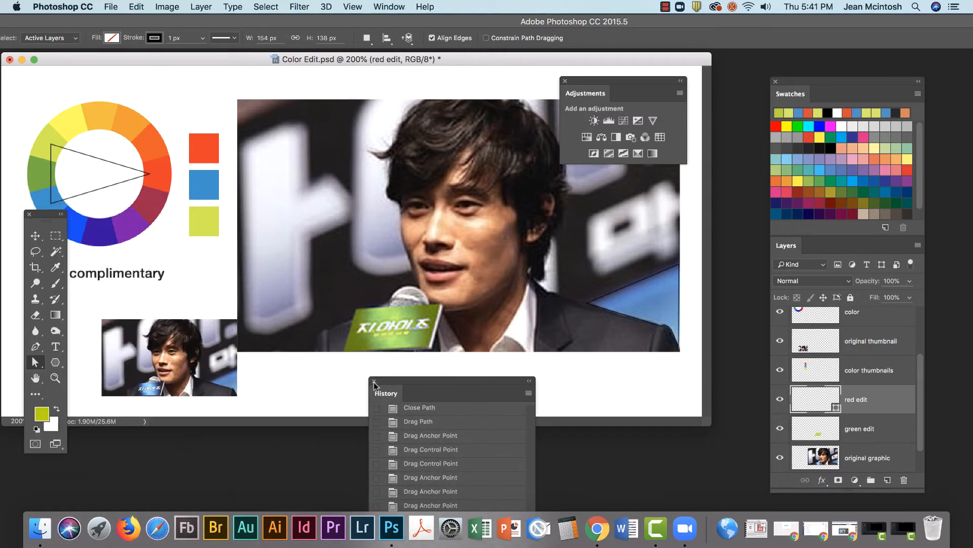
pyautogui.click(374, 380)
pyautogui.moveTo(42, 215); pyautogui.dragTo(258, 107)
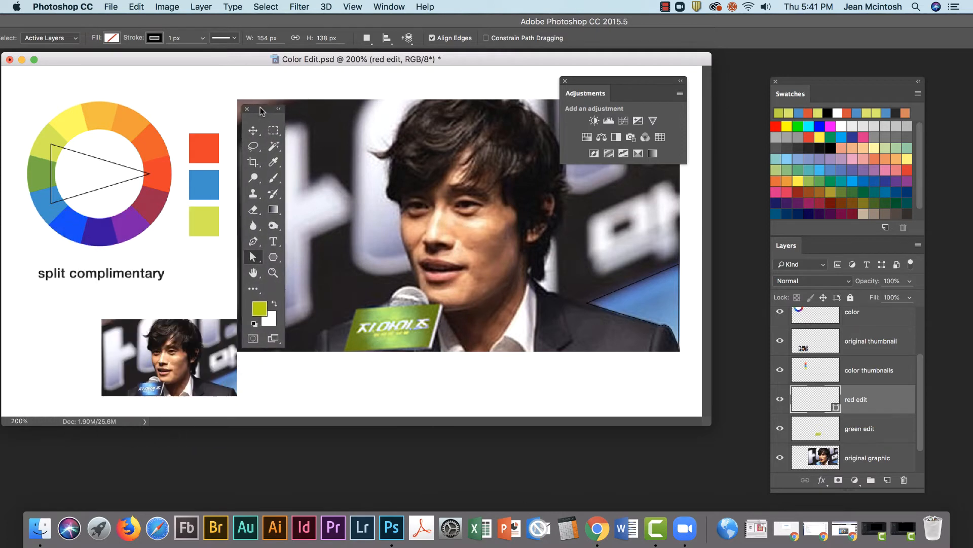
# Sample the red color block beside the color wheel as the foreground color and return to the Pen tool
pyautogui.click(270, 160)
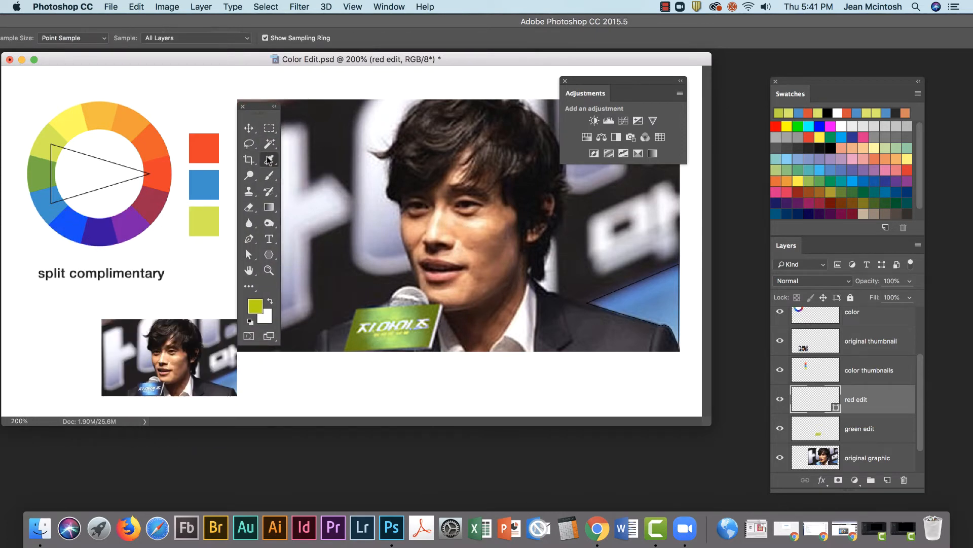
pyautogui.click(205, 144)
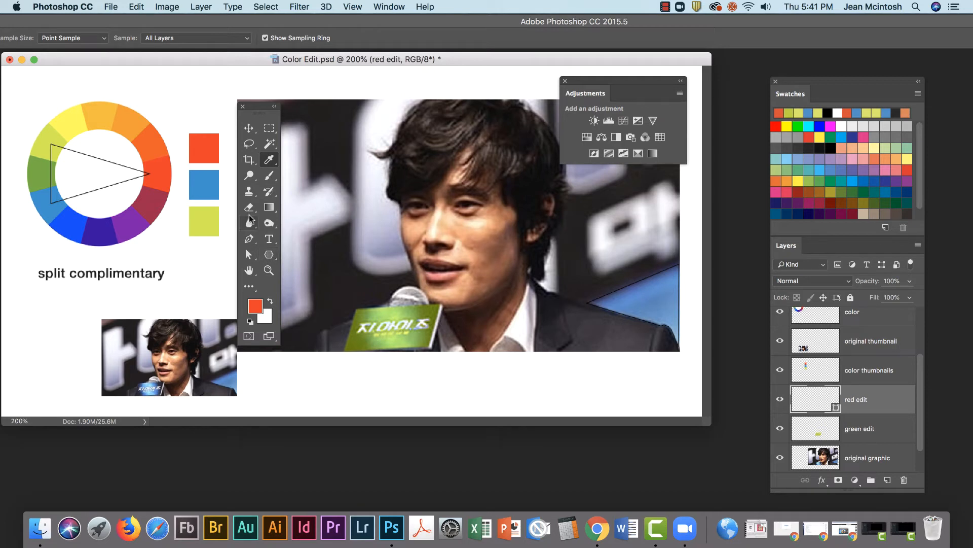
pyautogui.click(248, 239)
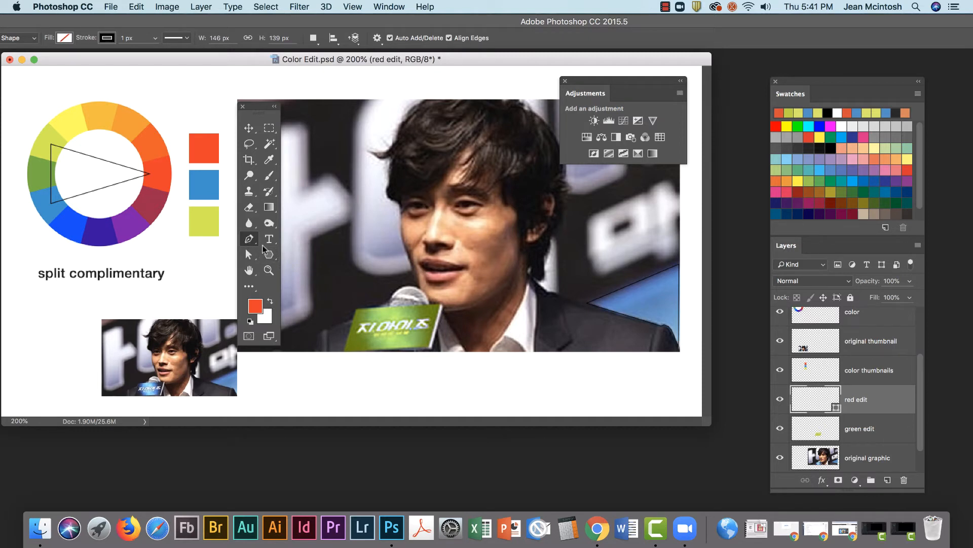
# Save the sampled red as a new swatch named red-edit and add it to the current library
pyautogui.click(108, 38)
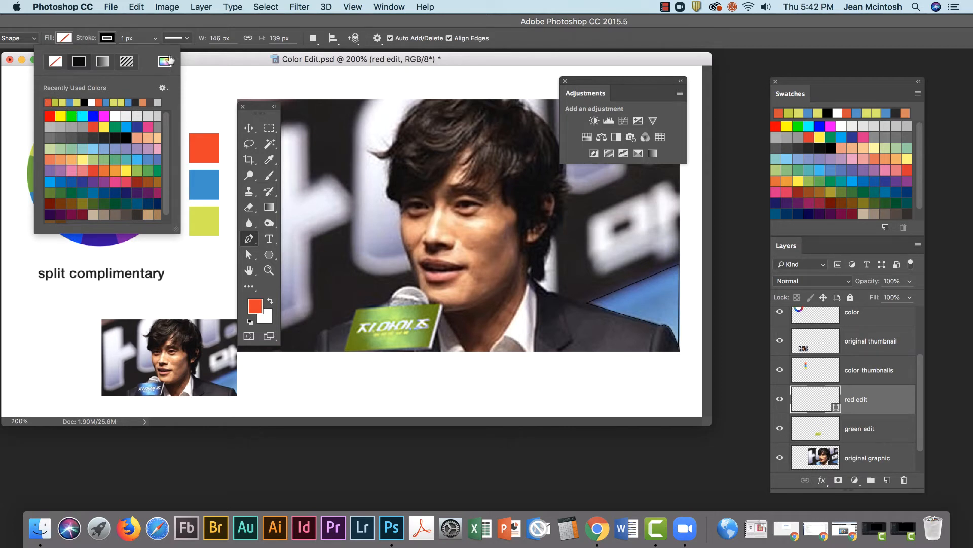
pyautogui.click(162, 89)
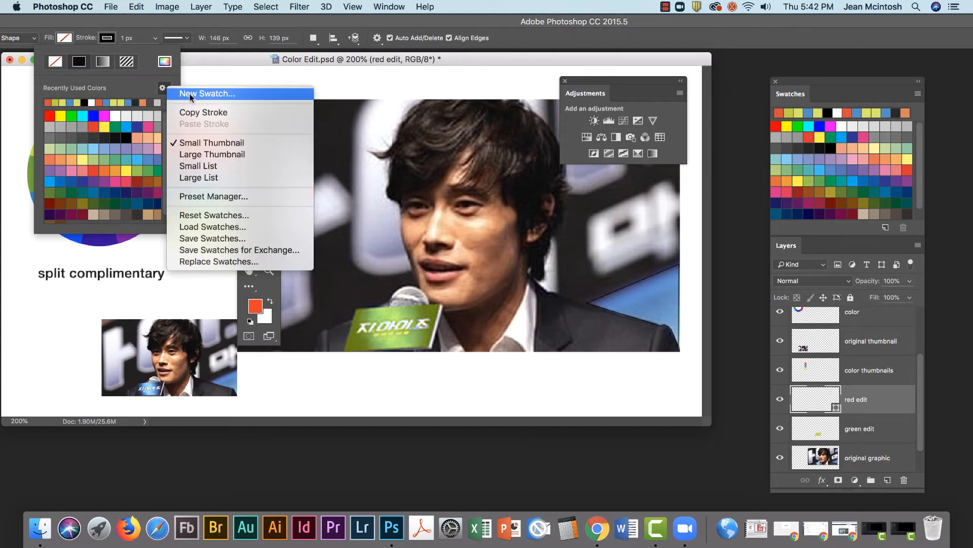
pyautogui.click(190, 93)
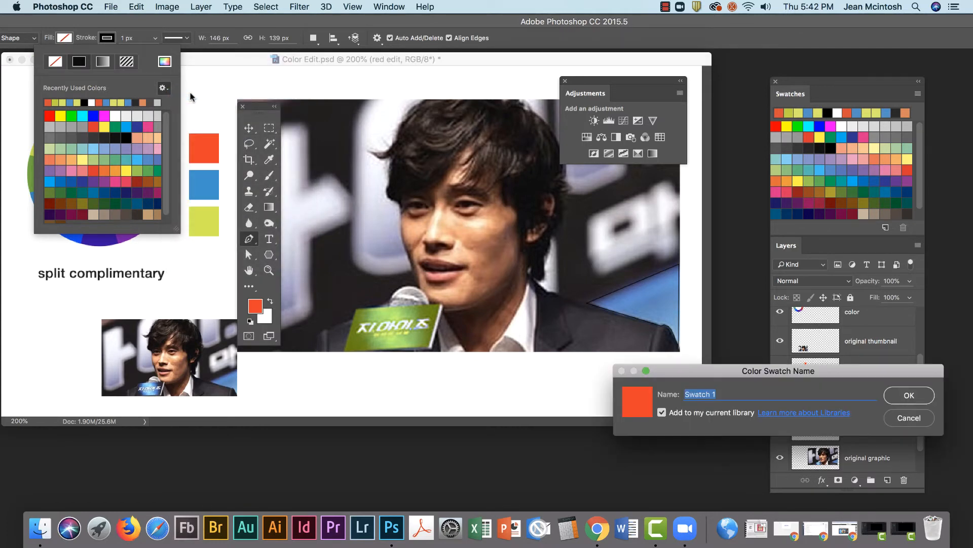
pyautogui.moveTo(725, 375); pyautogui.dragTo(403, 302)
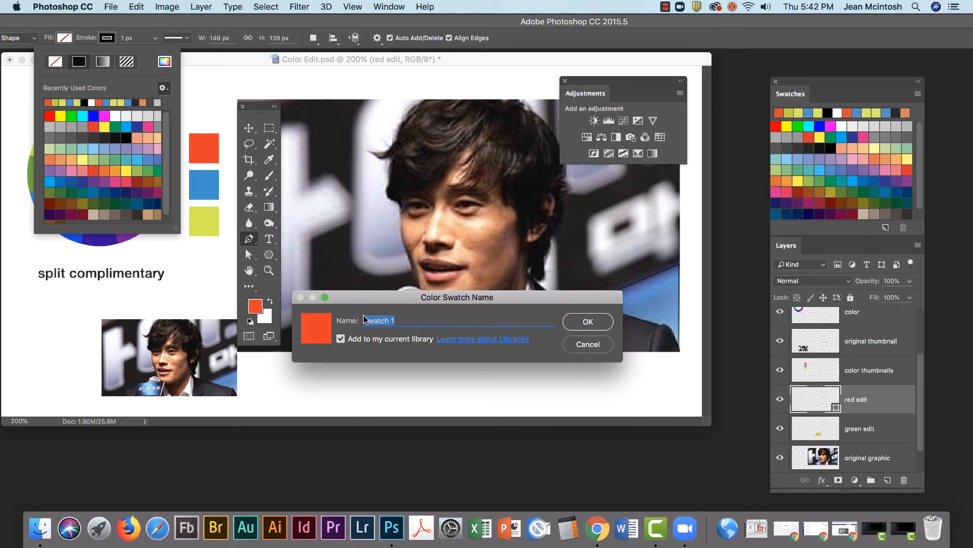
pyautogui.write('red-edit')
pyautogui.doubleClick(374, 319)
pyautogui.press('BackSpace')
pyautogui.click(587, 321)
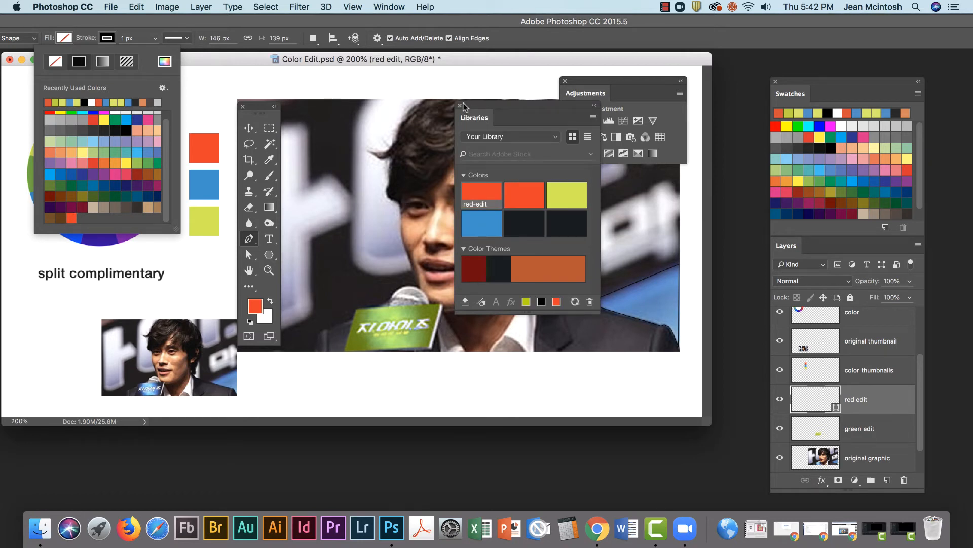
# Review the saved library colors and the Japonism color theme, and close Libraries
pyautogui.moveTo(516, 105); pyautogui.dragTo(758, 288)
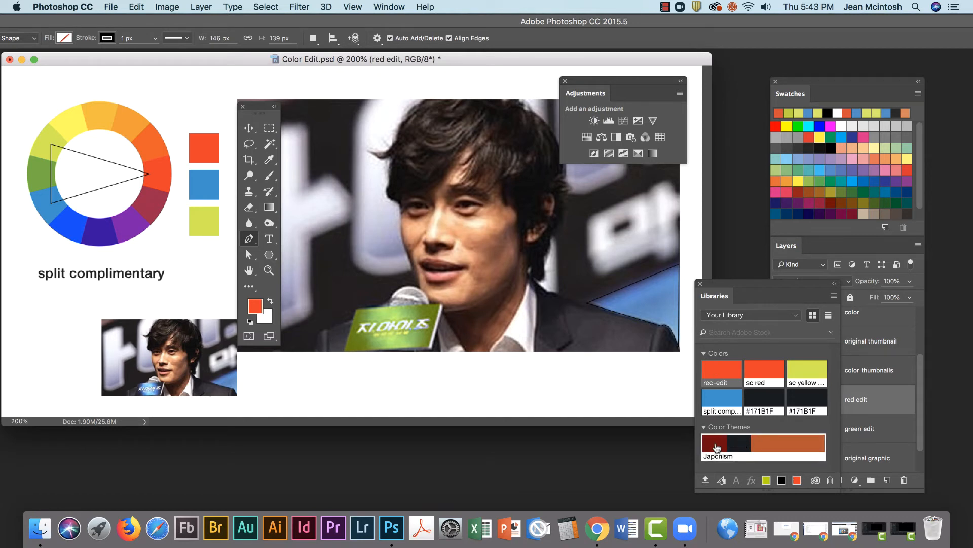
pyautogui.moveTo(766, 440)
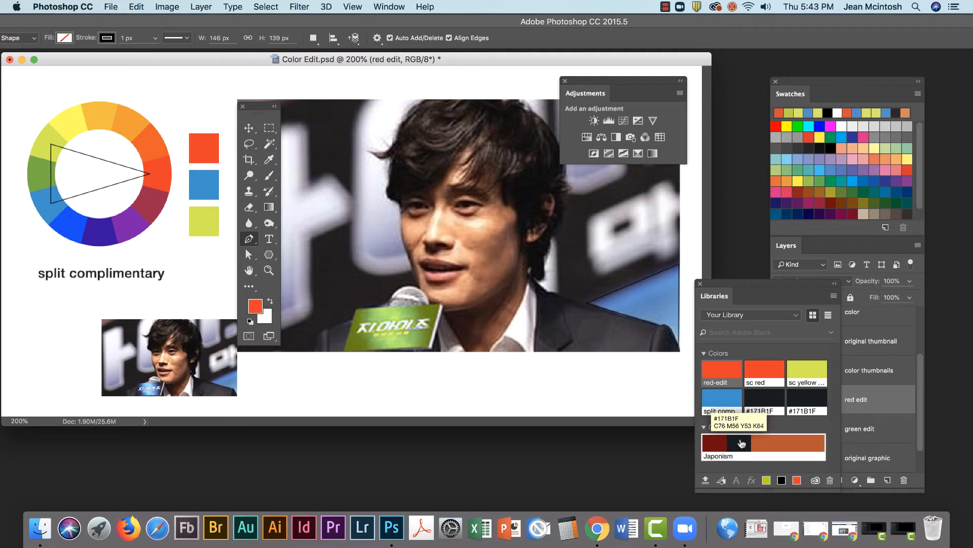
pyautogui.moveTo(748, 453)
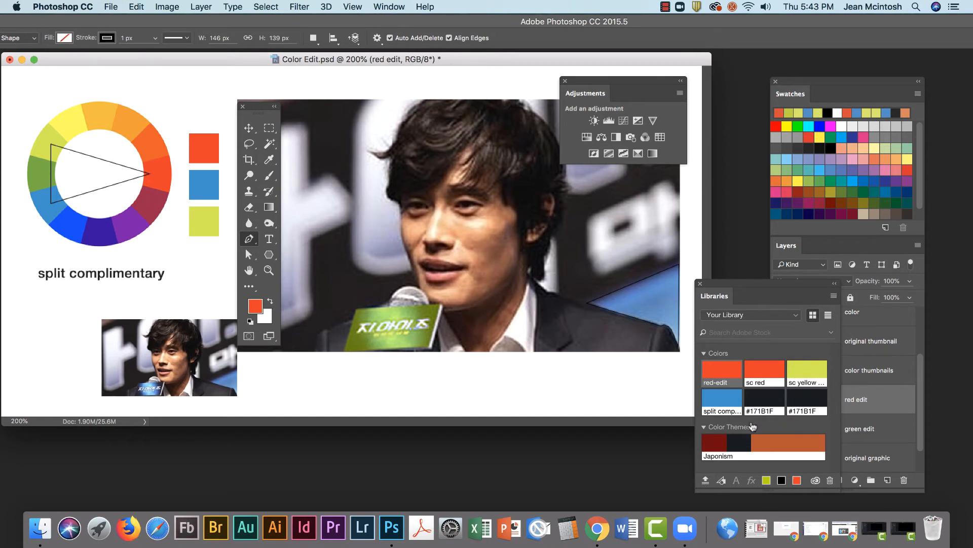
pyautogui.click(700, 283)
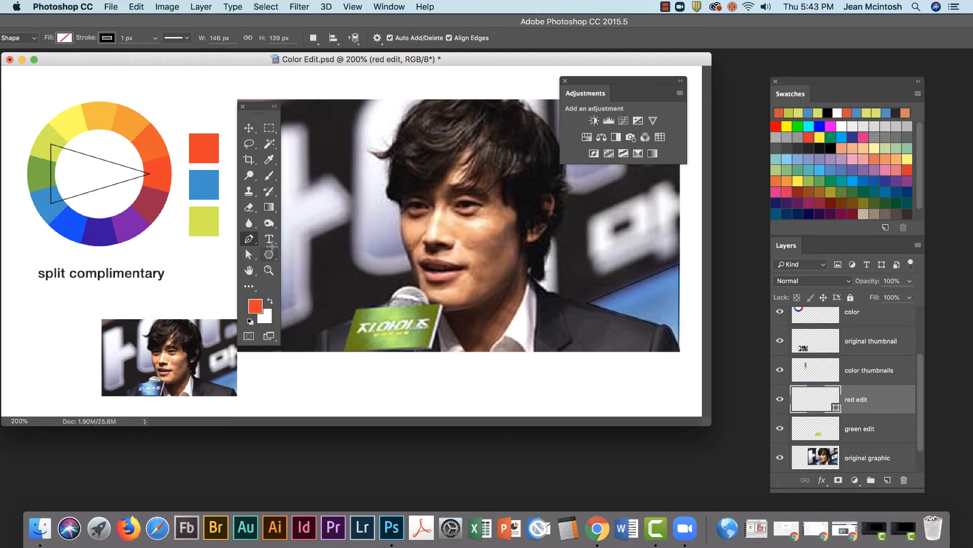
# Set both the stroke and the fill of the red edit shape to the red-edit swatch
pyautogui.click(107, 38)
pyautogui.click(71, 218)
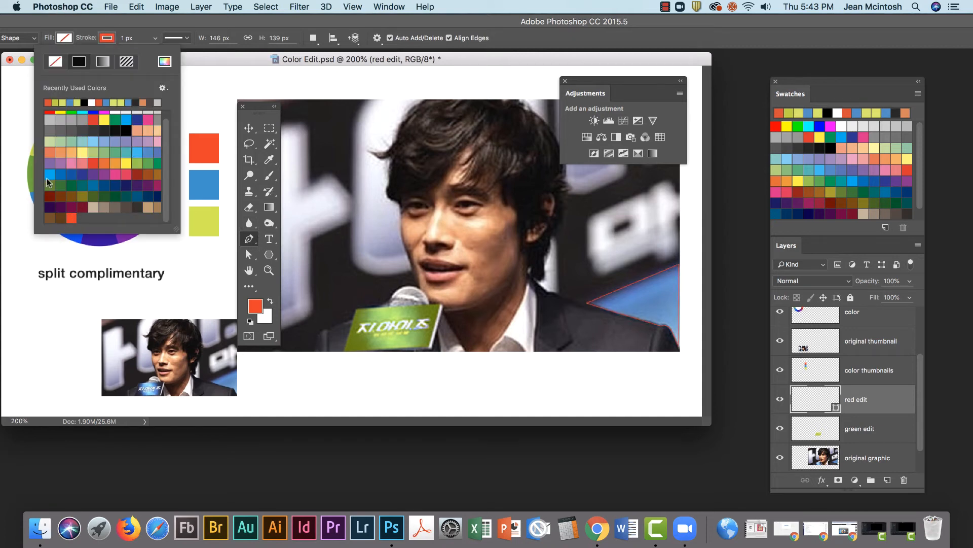
pyautogui.click(64, 38)
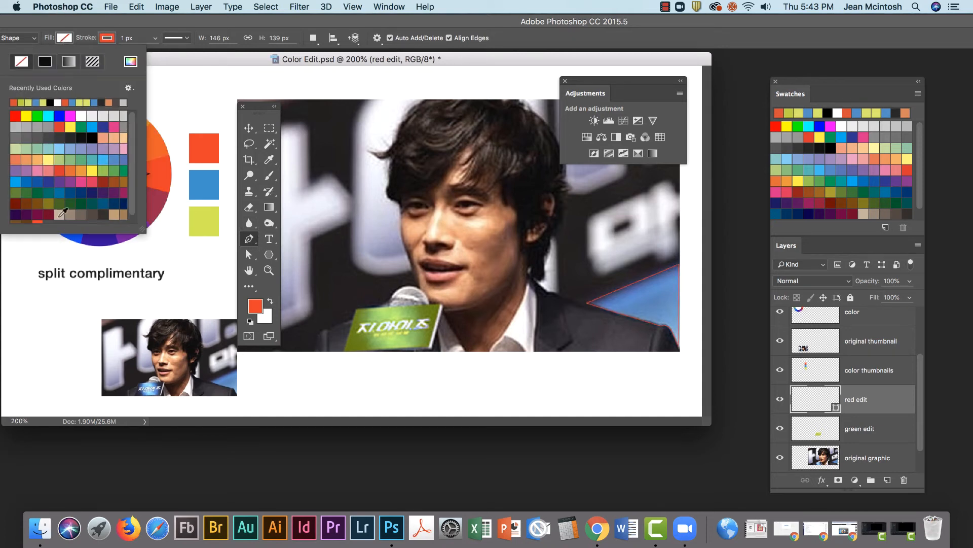
pyautogui.scroll(-1, 133, 210)
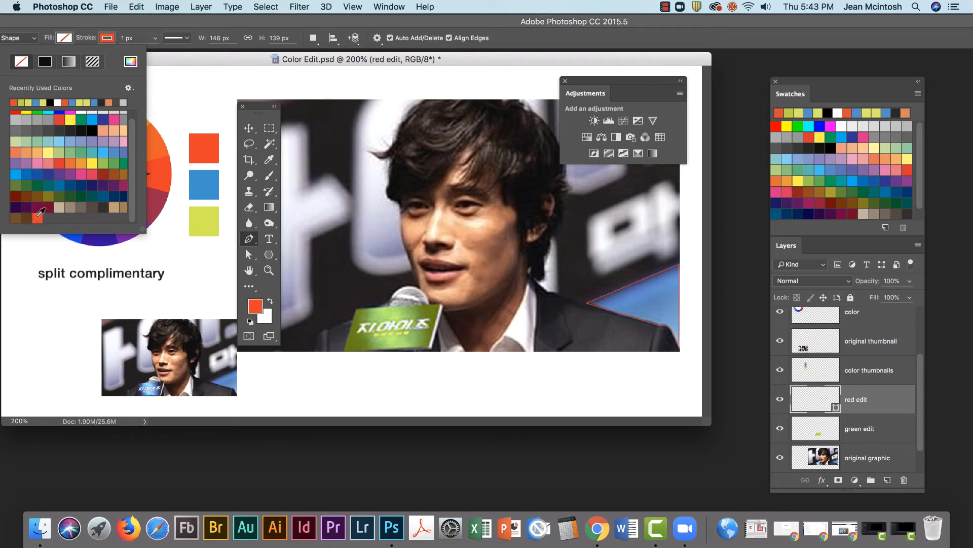
pyautogui.click(37, 218)
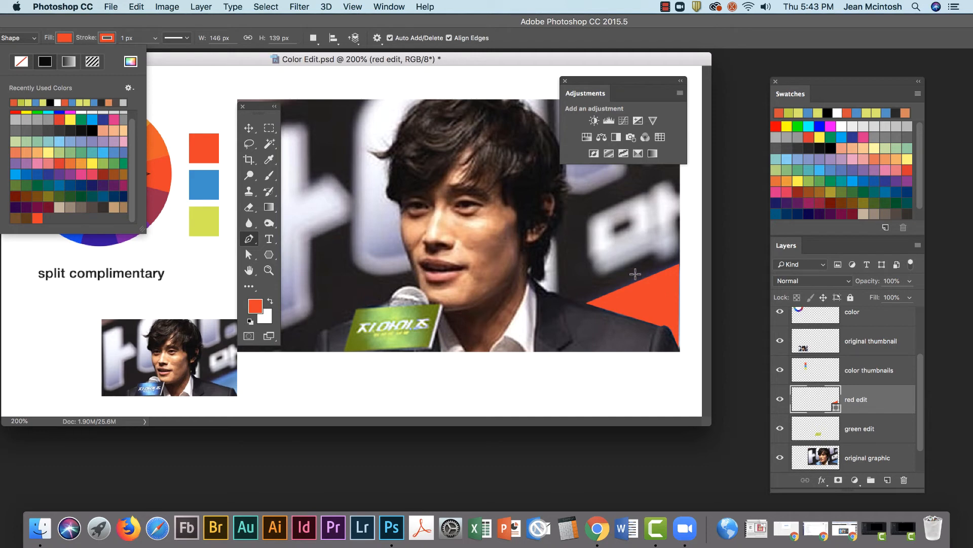
pyautogui.click(861, 401)
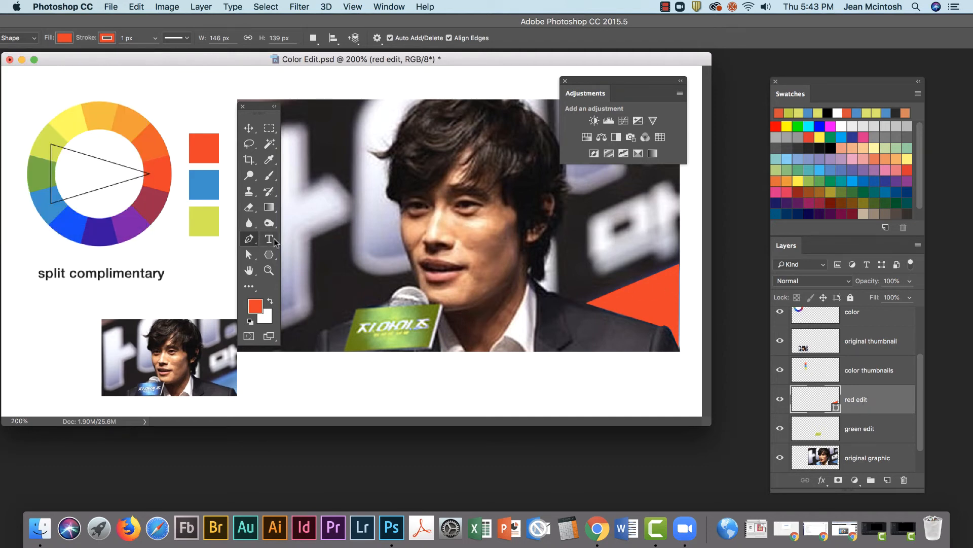
# Fine-tune the red shape's anchor points at the photo's lower corner and at its pointed tip with the Direct Selection tool
pyautogui.click(249, 255)
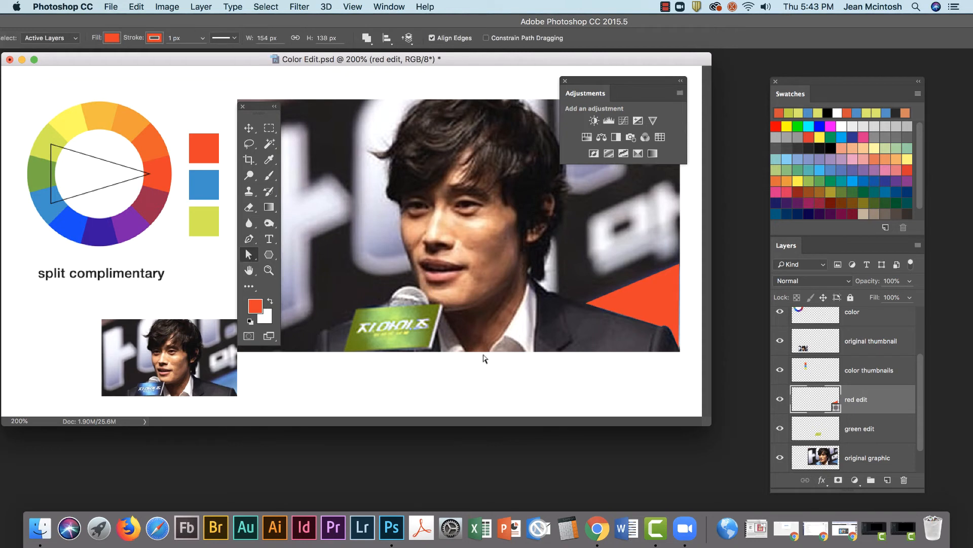
pyautogui.click(679, 350)
pyautogui.click(697, 354)
pyautogui.click(586, 304)
pyautogui.click(700, 292)
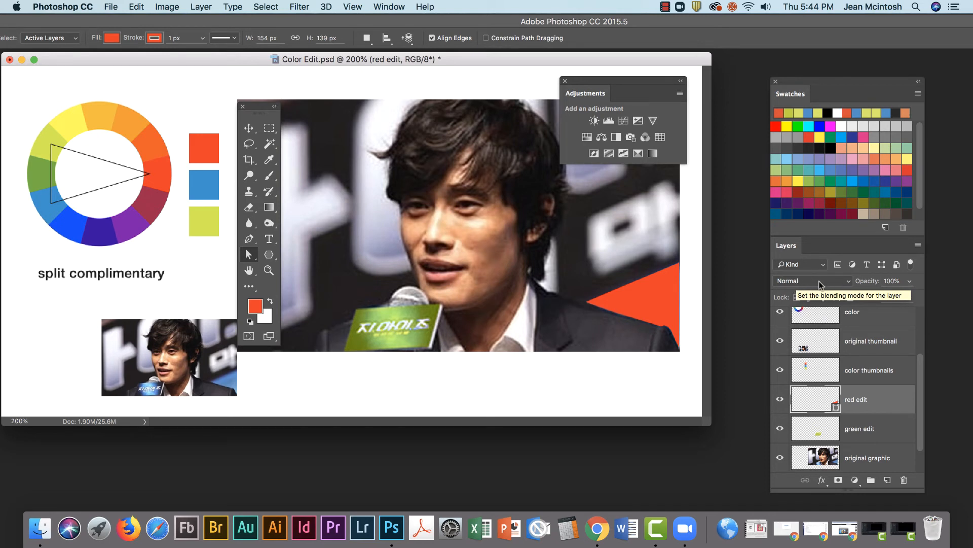
# Cycle the red edit layer through the blending modes to compare them and set it to Color
pyautogui.hotkey('shift', '+')
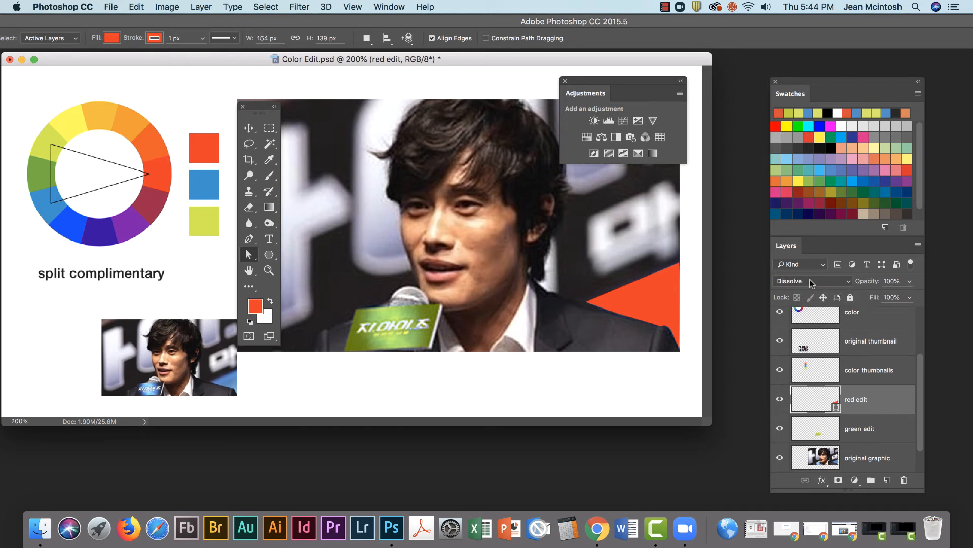
pyautogui.hotkey('shift', '+')
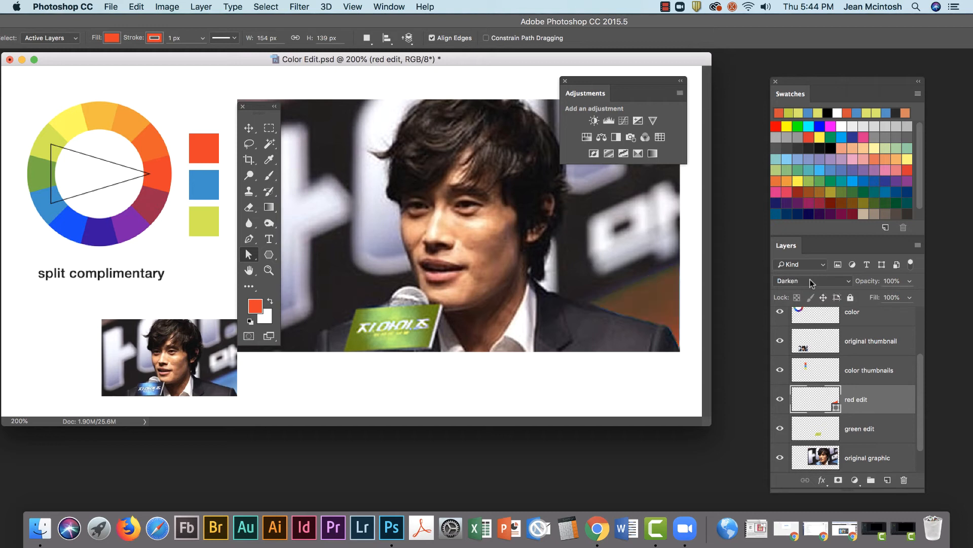
pyautogui.hotkey('shift', '+')
pyautogui.hotkey('shift', '+')
pyautogui.hotkey('shift', '+')
pyautogui.hotkey('shift', '+')
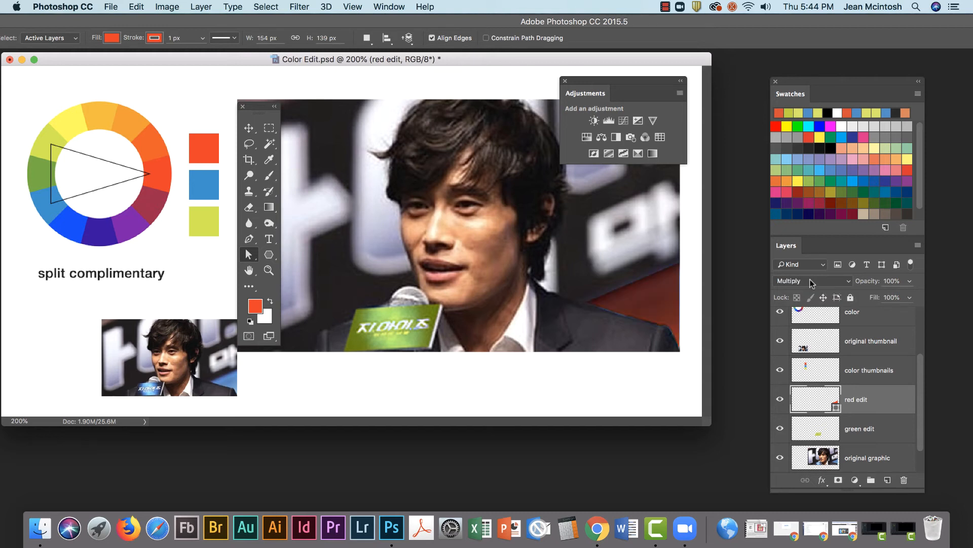
pyautogui.hotkey('shift', '+')
pyautogui.hotkey('shift', '+')
pyautogui.hotkey('shift', '+')
pyautogui.hotkey('shift', '+')
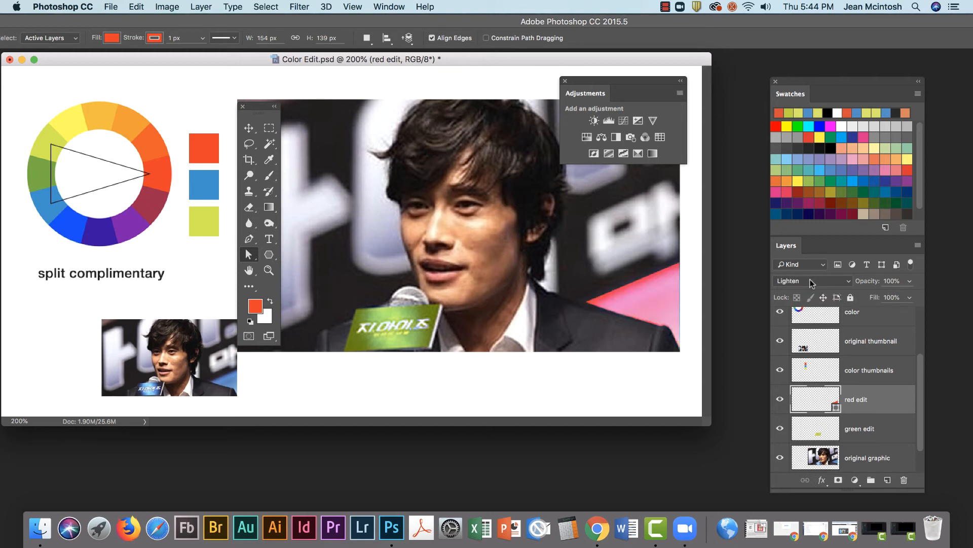
pyautogui.hotkey('shift', '+')
pyautogui.hotkey('shift', '+')
pyautogui.hotkey('shift', '+')
pyautogui.hotkey('shift', '+')
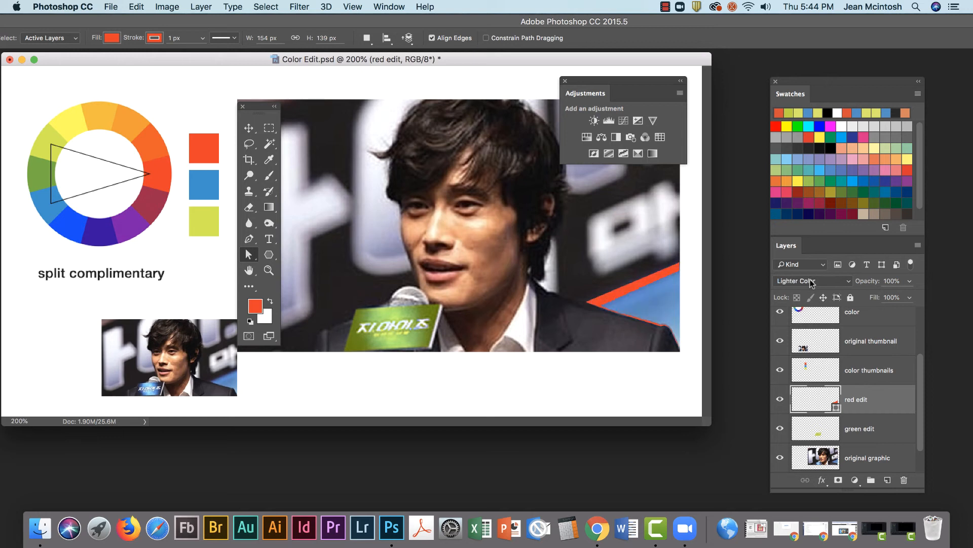
pyautogui.hotkey('shift', '+')
pyautogui.hotkey('shift', '+')
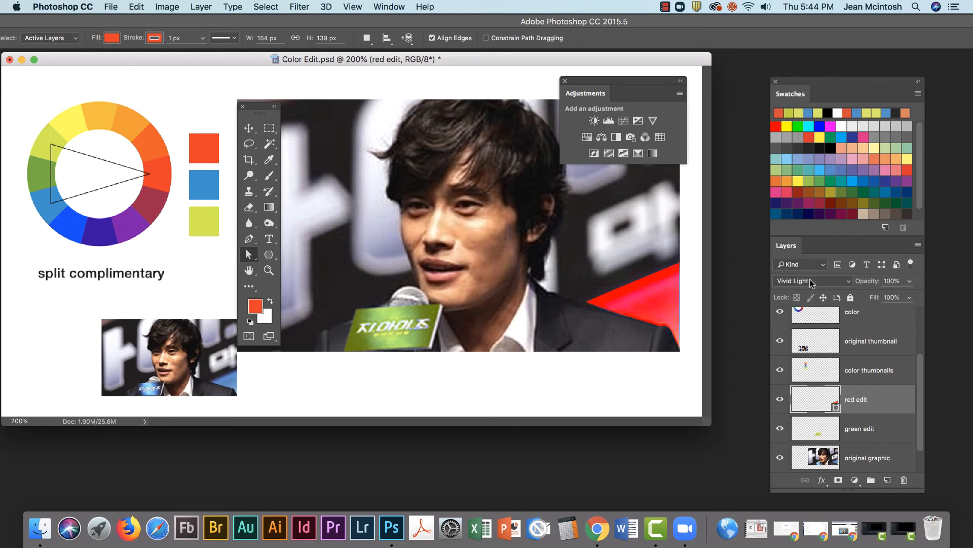
pyautogui.hotkey('shift', '+')
pyautogui.hotkey('shift', '+')
pyautogui.hotkey('shift', '+')
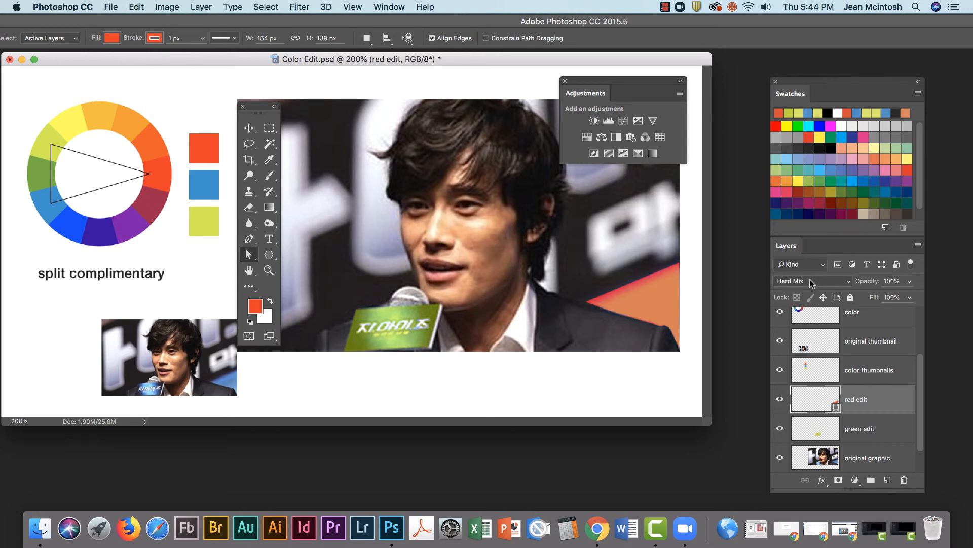
pyautogui.hotkey('shift', '+')
pyautogui.hotkey('shift', '+')
pyautogui.hotkey('shift', '+')
pyautogui.hotkey('shift', '+')
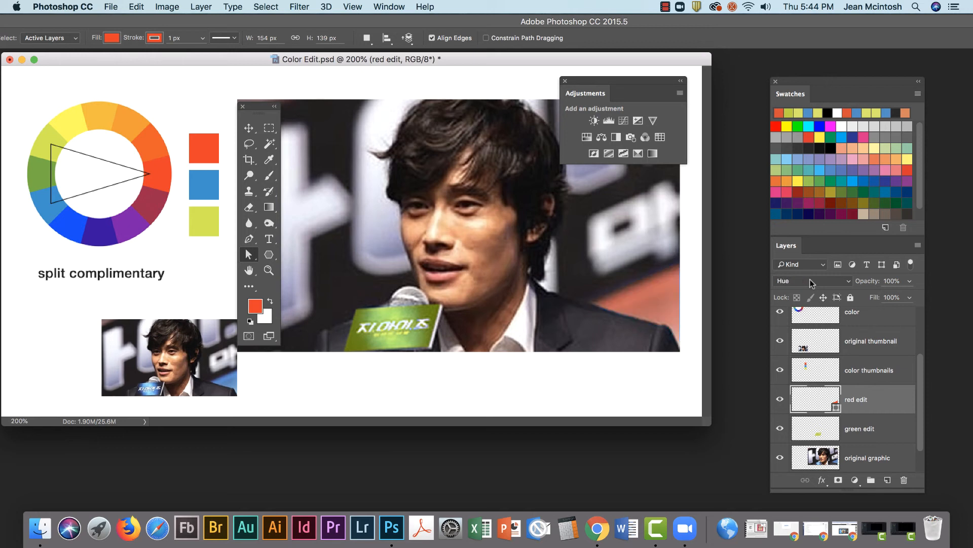
pyautogui.hotkey('shift', '+')
pyautogui.hotkey('shift', '+')
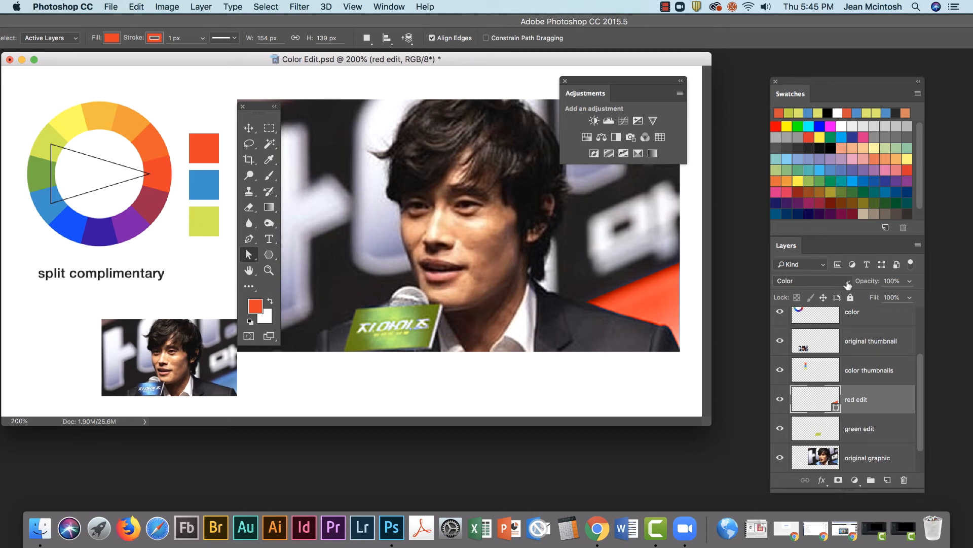
# Lower the red edit layer's opacity to 77%
pyautogui.click(910, 282)
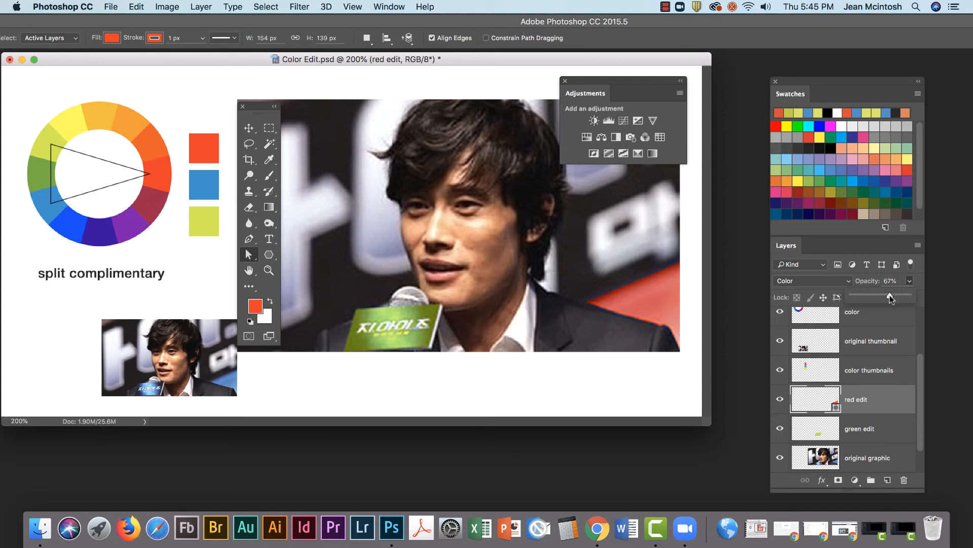
pyautogui.moveTo(894, 296); pyautogui.dragTo(895, 296)
# Duplicate the red edit layer and hide the original, keeping the copy selected
pyautogui.click(857, 401)
pyautogui.moveTo(885, 399); pyautogui.dragTo(889, 482)
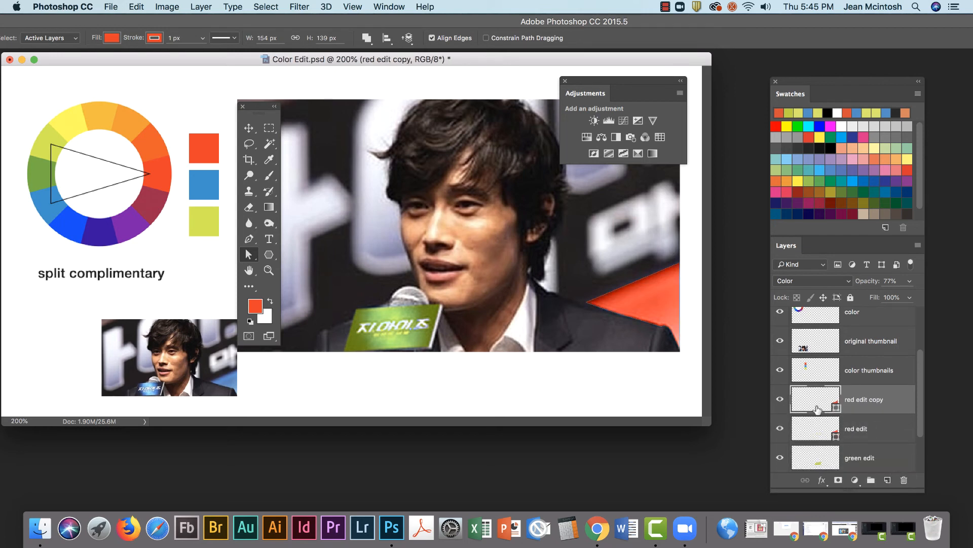
pyautogui.click(780, 429)
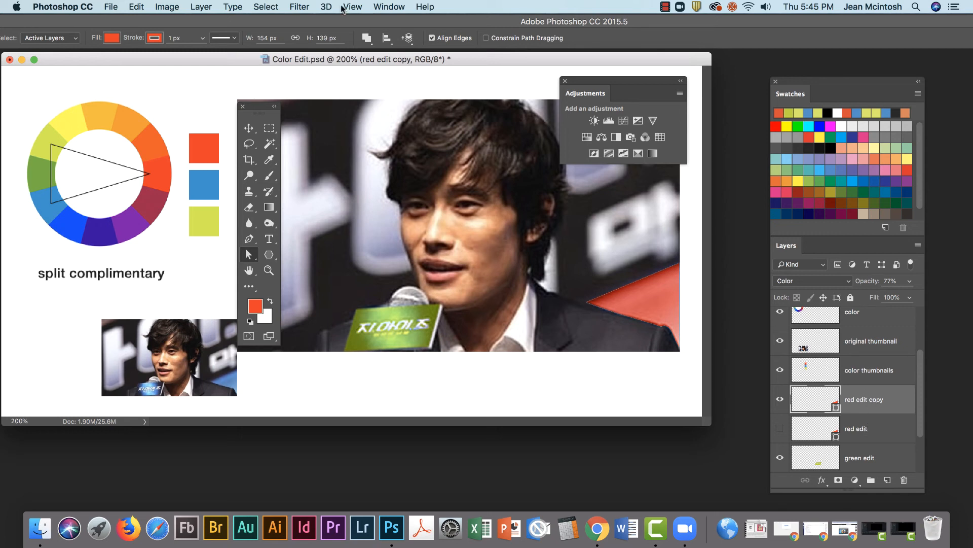
# Start a Gaussian Blur on the red edit copy layer, rasterizing its shape
pyautogui.click(303, 7)
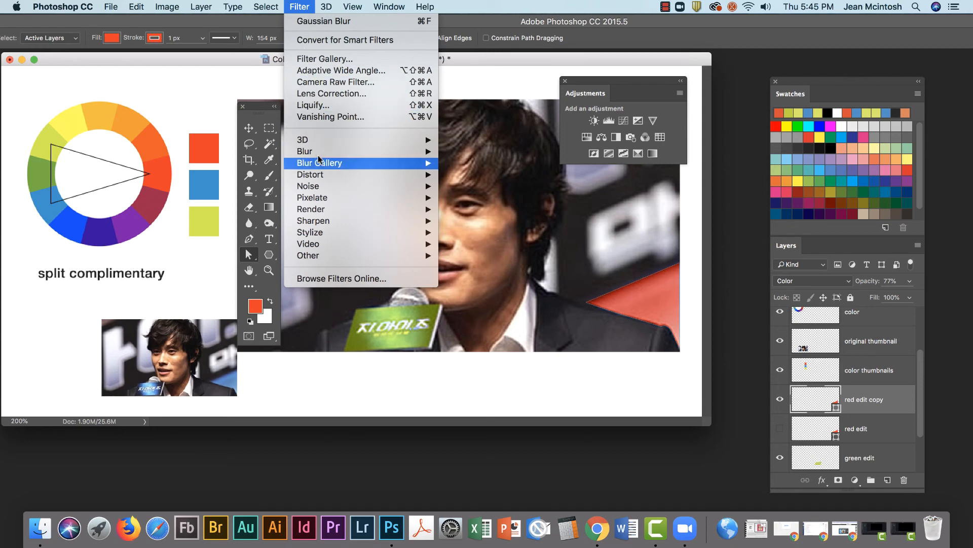
pyautogui.moveTo(311, 155)
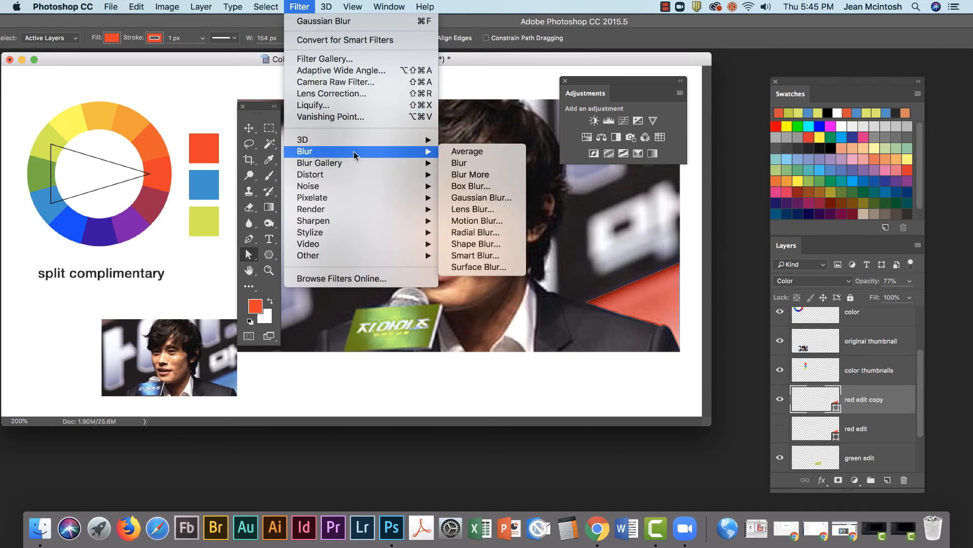
pyautogui.click(461, 198)
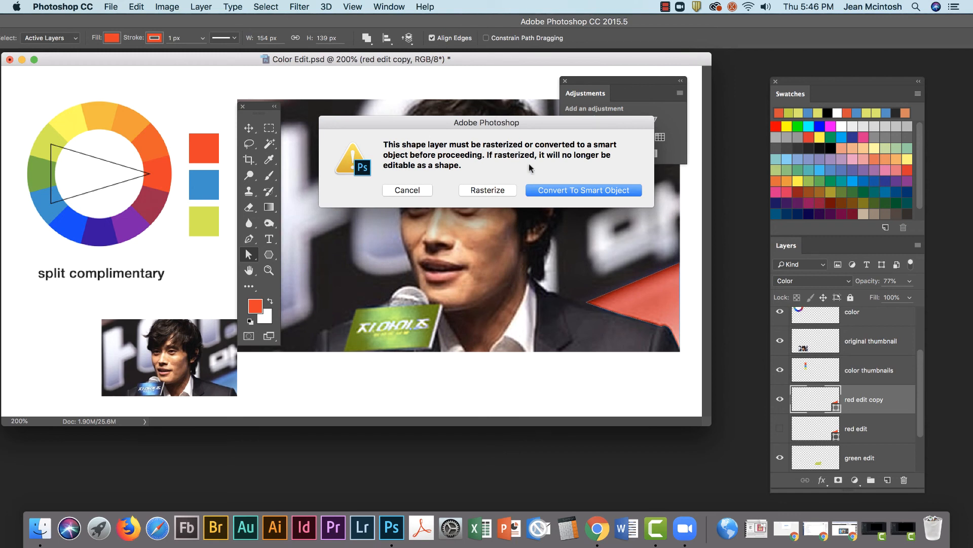
pyautogui.click(484, 187)
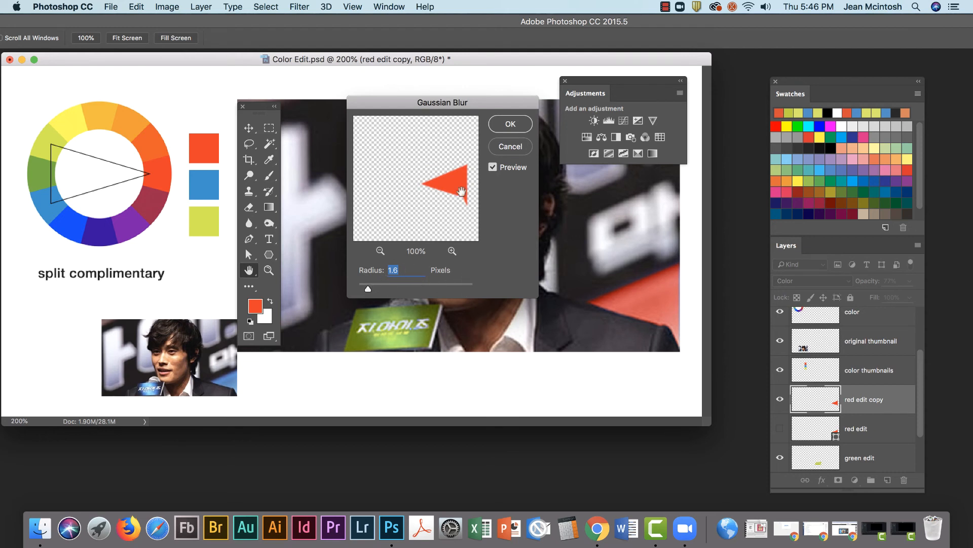
# Inspect the red shape's edges at 400% in the blur preview and apply the blur with a radius of 3.0 pixels
pyautogui.click(452, 250)
pyautogui.click(452, 250)
pyautogui.click(452, 250)
pyautogui.moveTo(459, 200); pyautogui.dragTo(387, 187)
pyautogui.moveTo(449, 173); pyautogui.dragTo(422, 191)
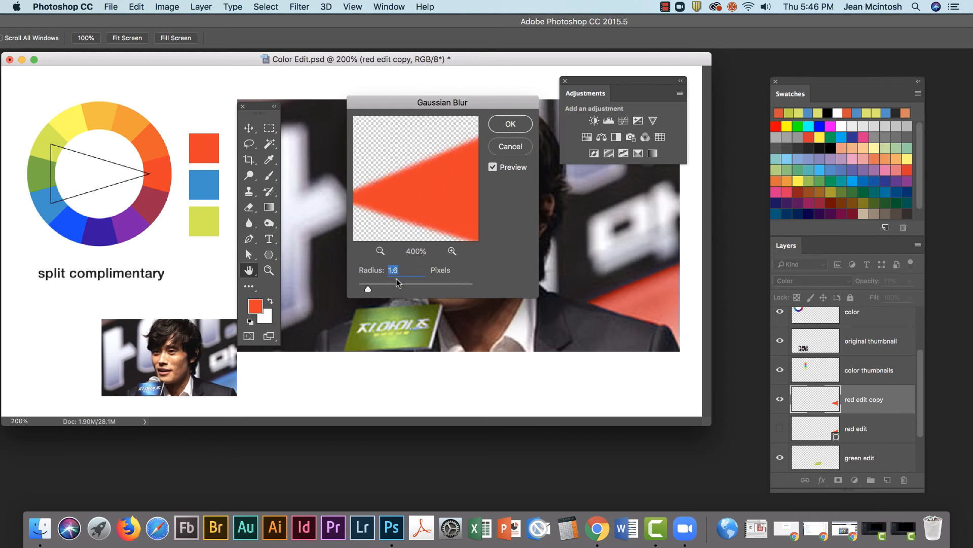
pyautogui.moveTo(368, 288)
pyautogui.mouseDown()
pyautogui.moveTo(387, 287)
pyautogui.moveTo(376, 283)
pyautogui.mouseUp()
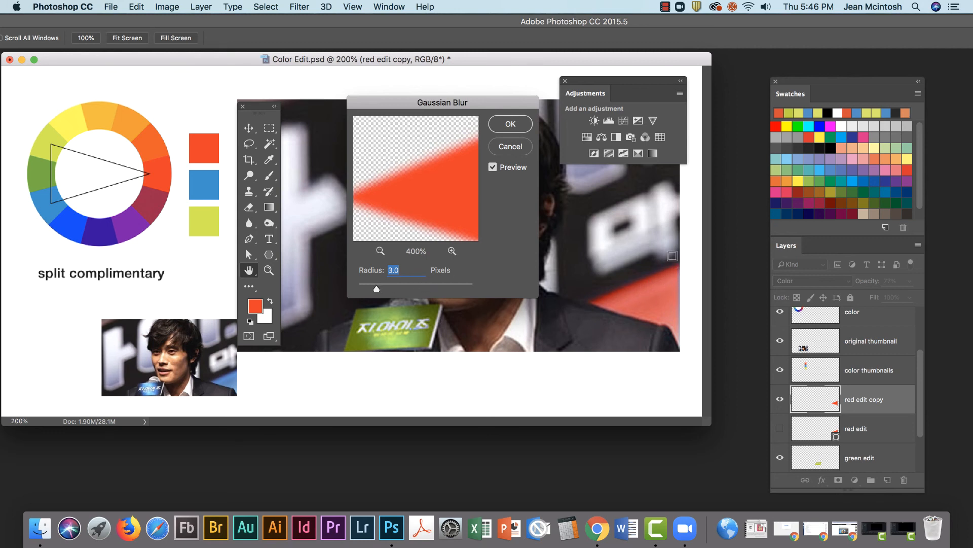
pyautogui.click(510, 124)
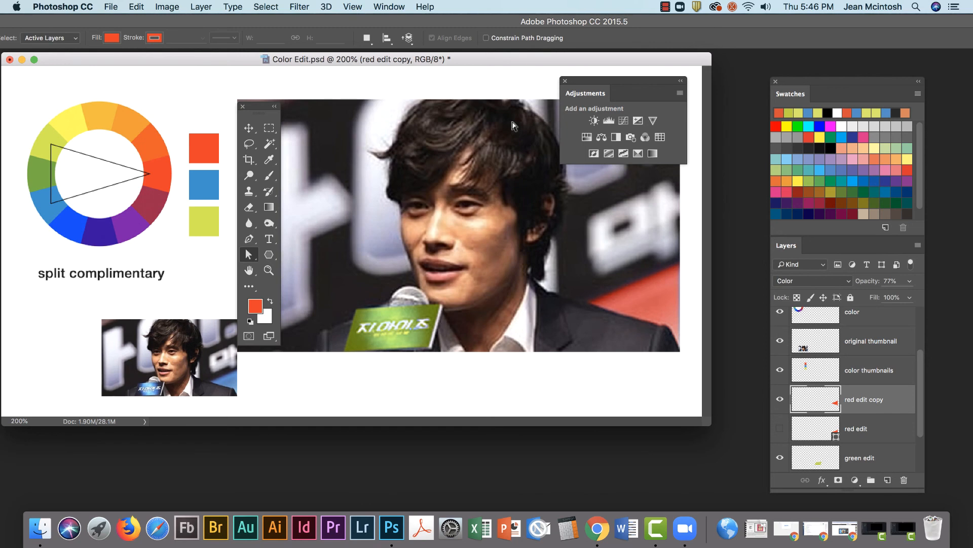
# Set the red edit copy layer's opacity to 90% and move the Adjustments panel farther off the photo
pyautogui.click(910, 281)
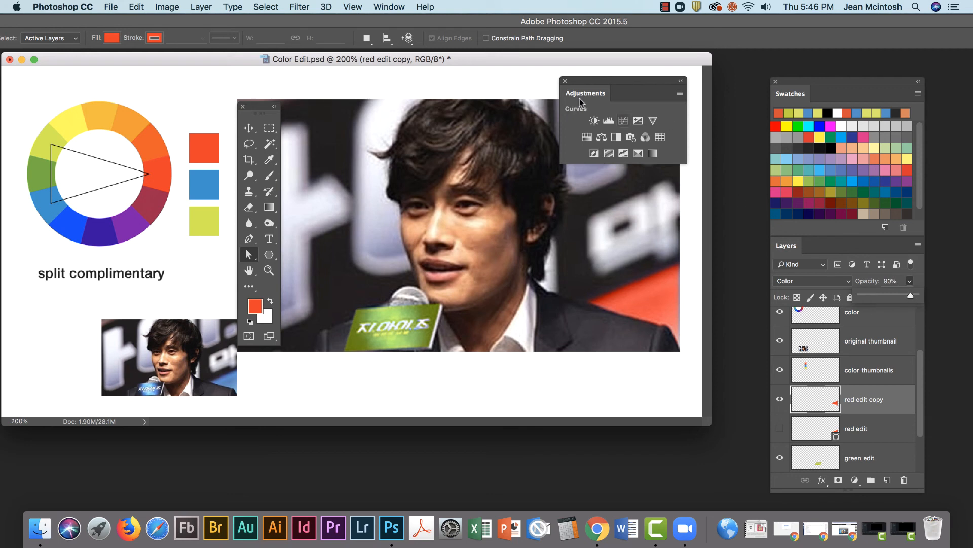
pyautogui.moveTo(577, 88); pyautogui.dragTo(663, 64)
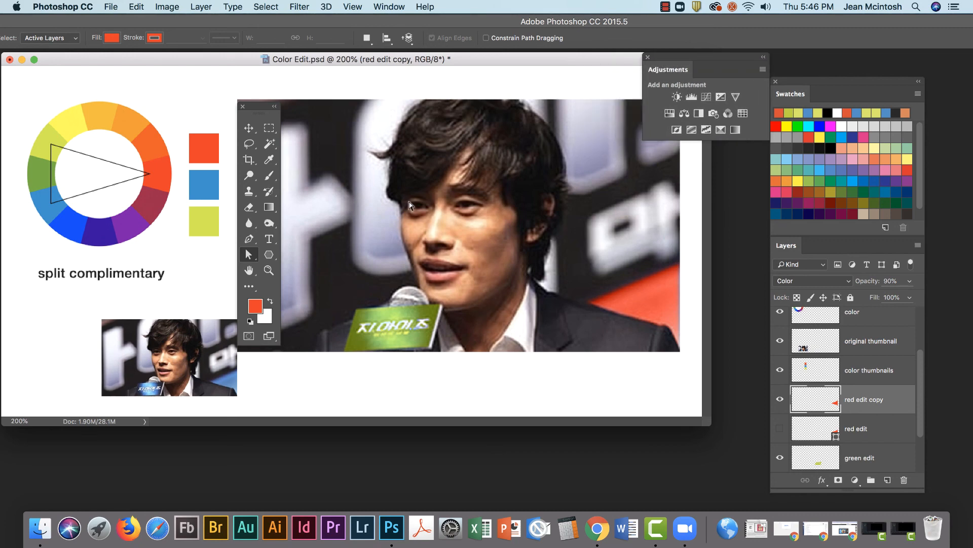
# Save the document as Color Edit.psd in the 003-Lab 5 color files folder, replacing the existing file, with layers and Maximize Compatibility on
pyautogui.click(111, 8)
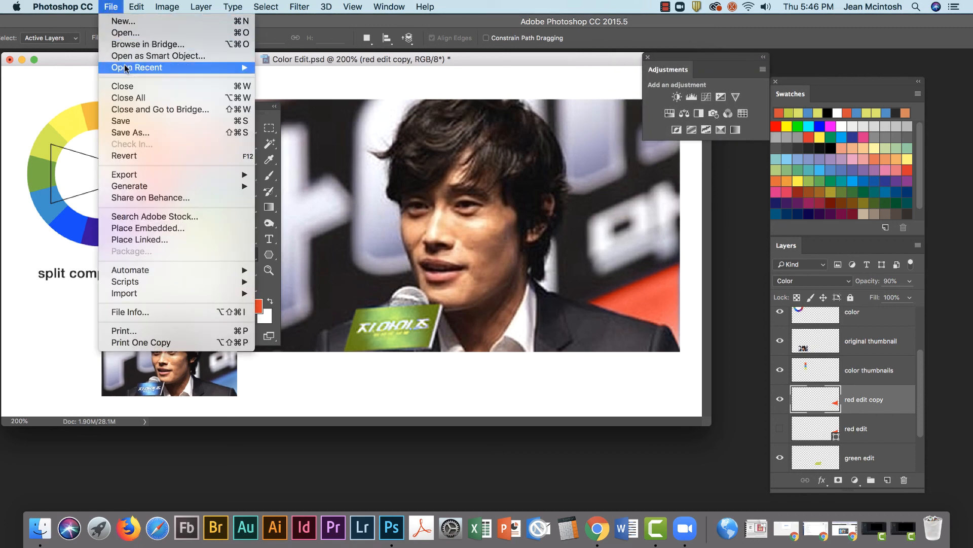
pyautogui.click(130, 133)
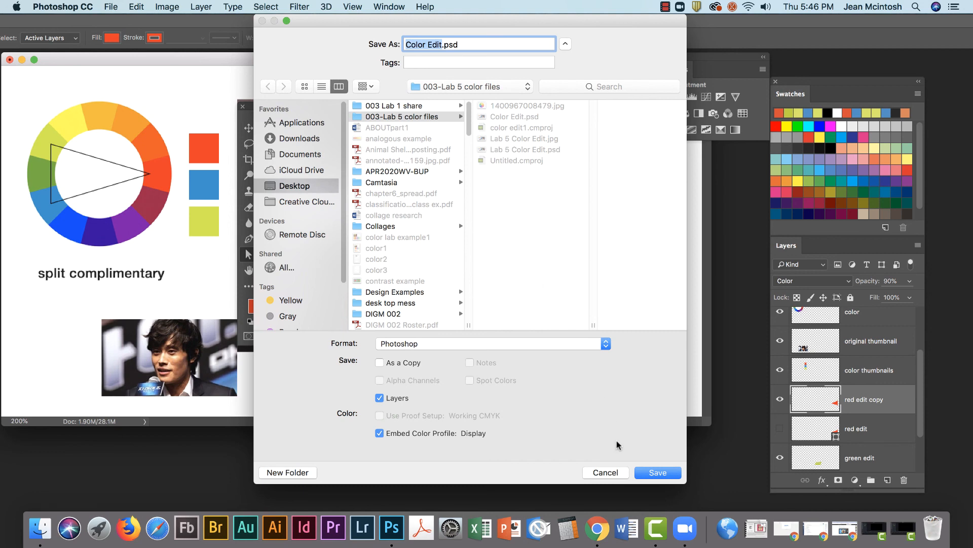
pyautogui.click(651, 474)
pyautogui.click(657, 473)
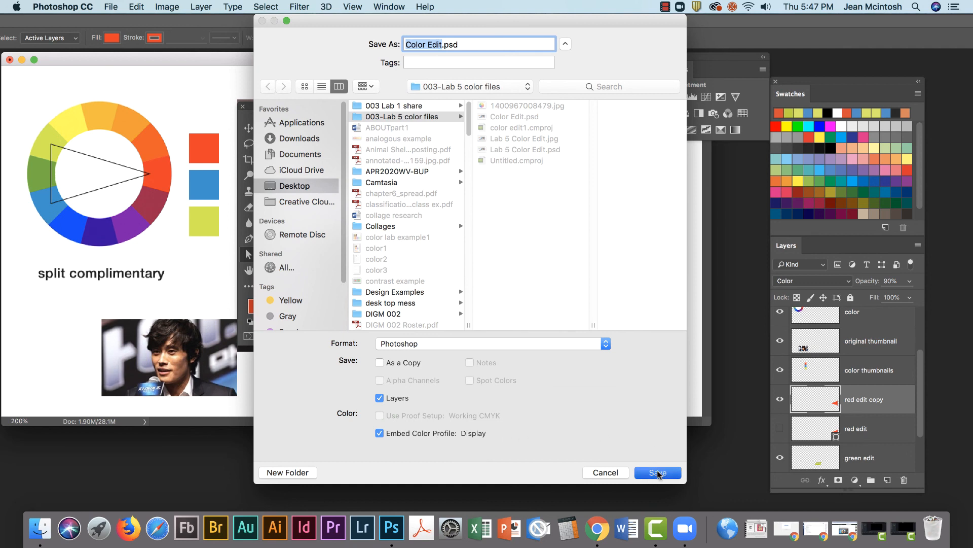
pyautogui.click(558, 98)
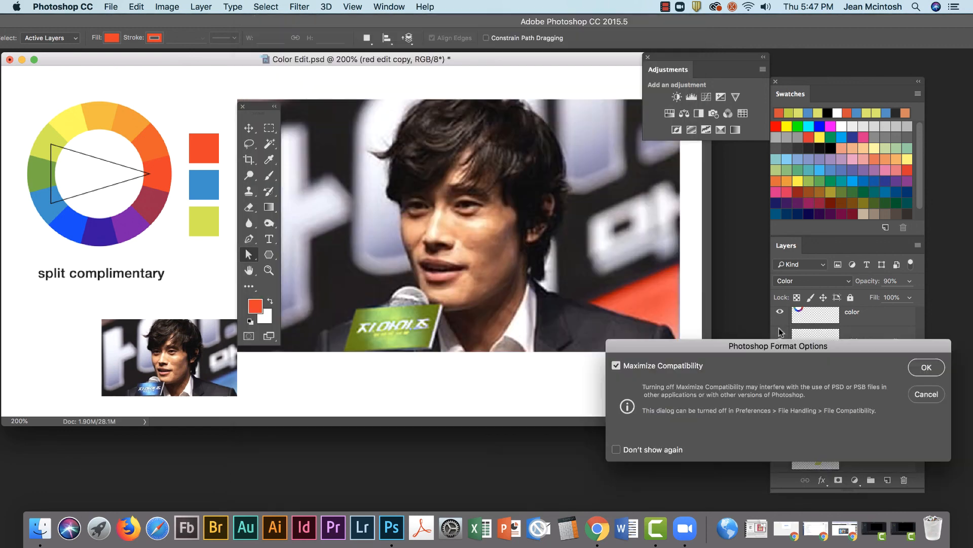
pyautogui.click(927, 367)
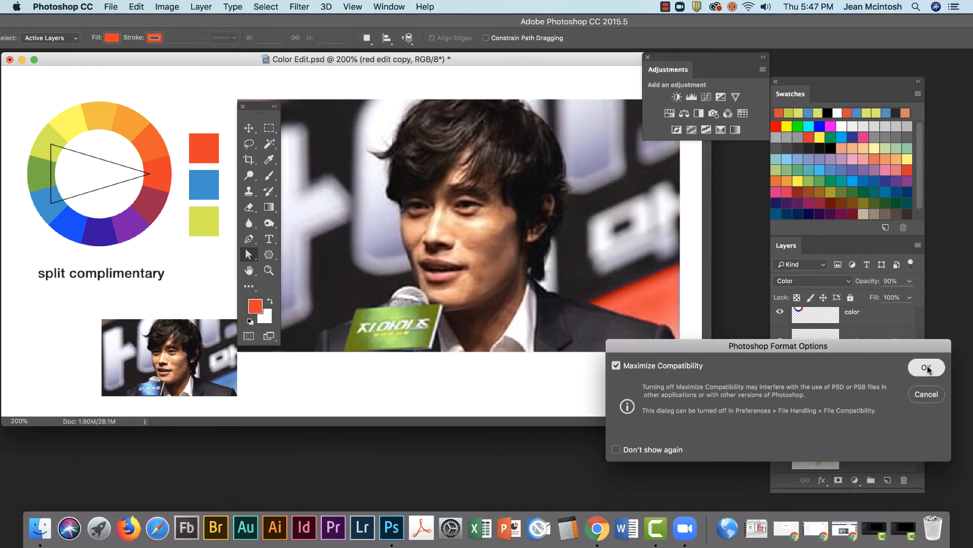